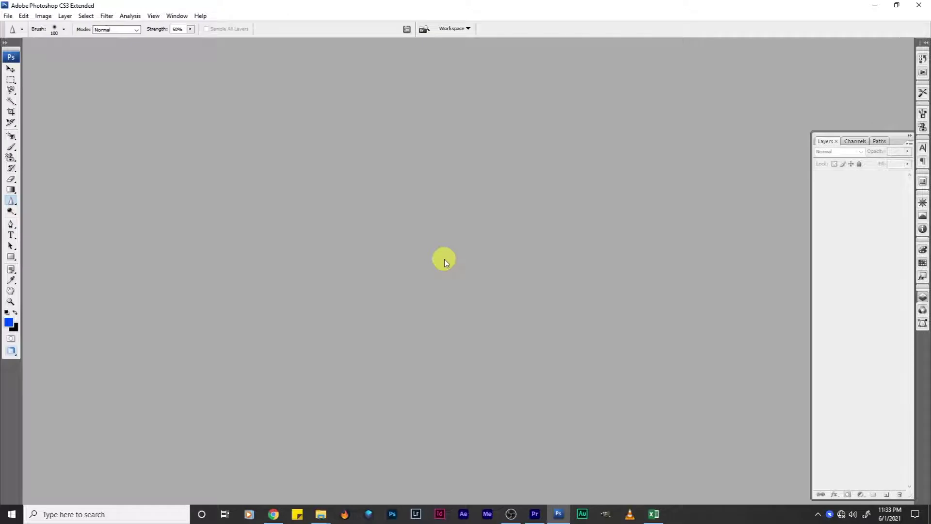
Open the forest road image 409546.jpg
double_click(445, 261)
left_click(444, 139)
left_click(696, 250)
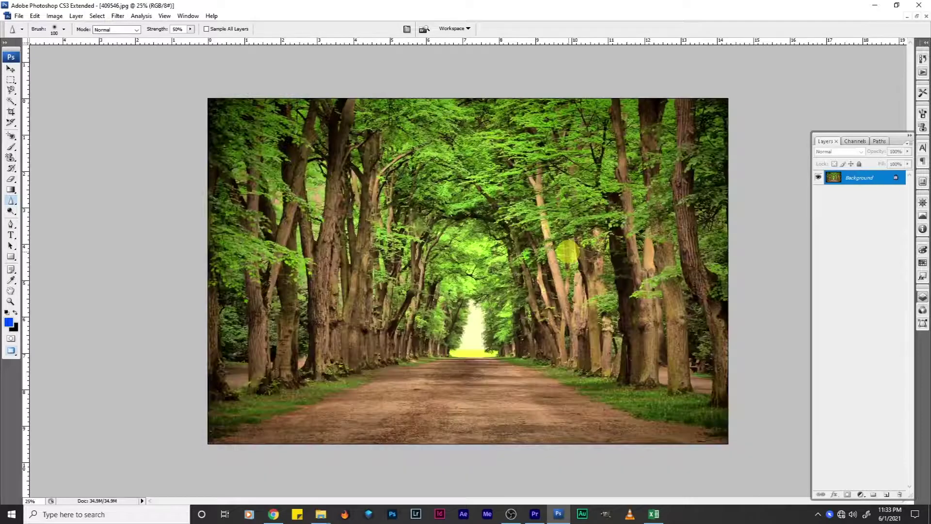
key("ctrl+plus")
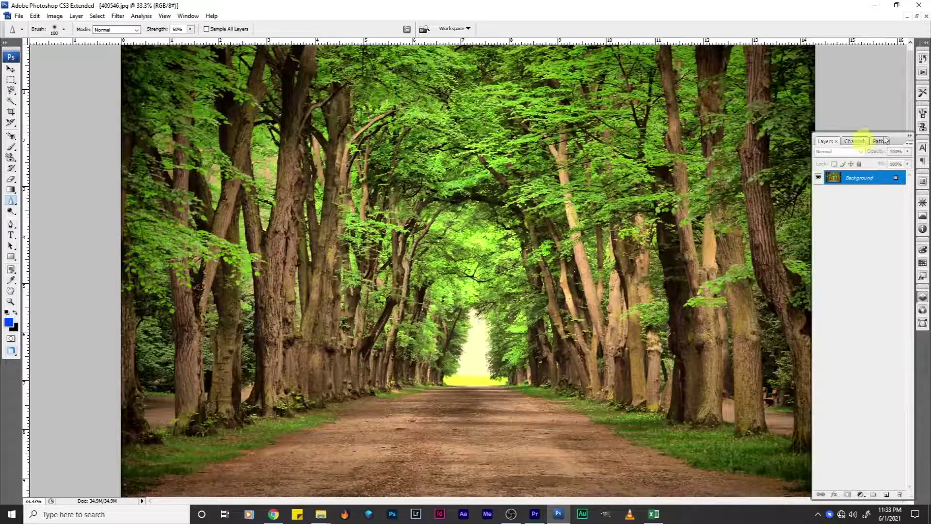
Duplicate the Background layer of the forest image onto a new layer
left_click(911, 141)
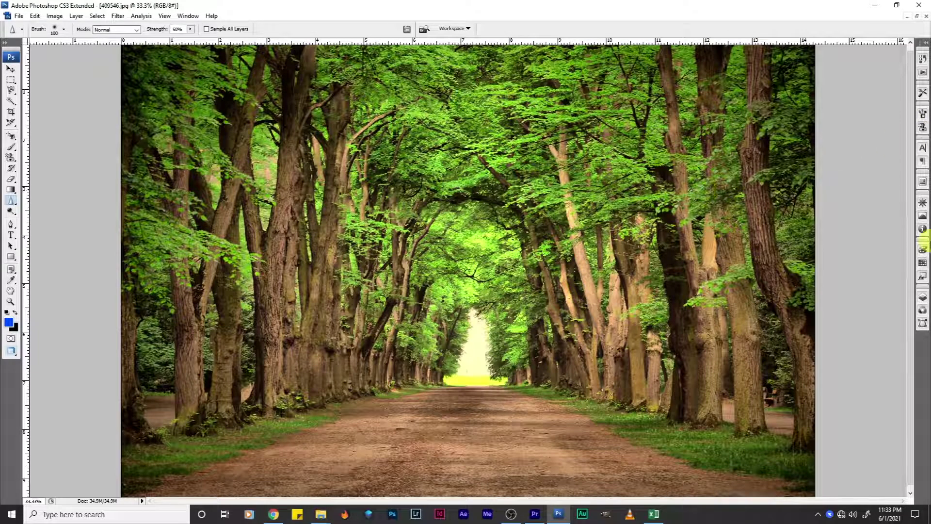
left_click(923, 299)
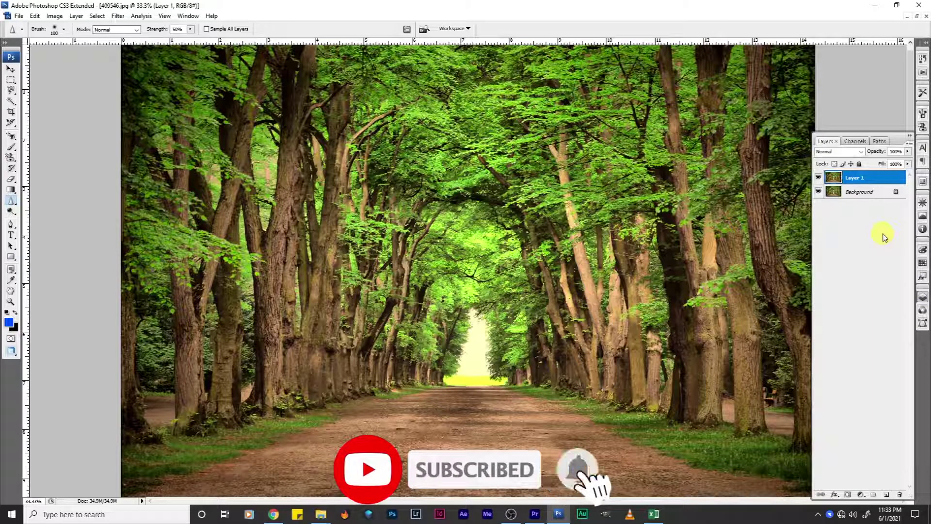
left_click(909, 137)
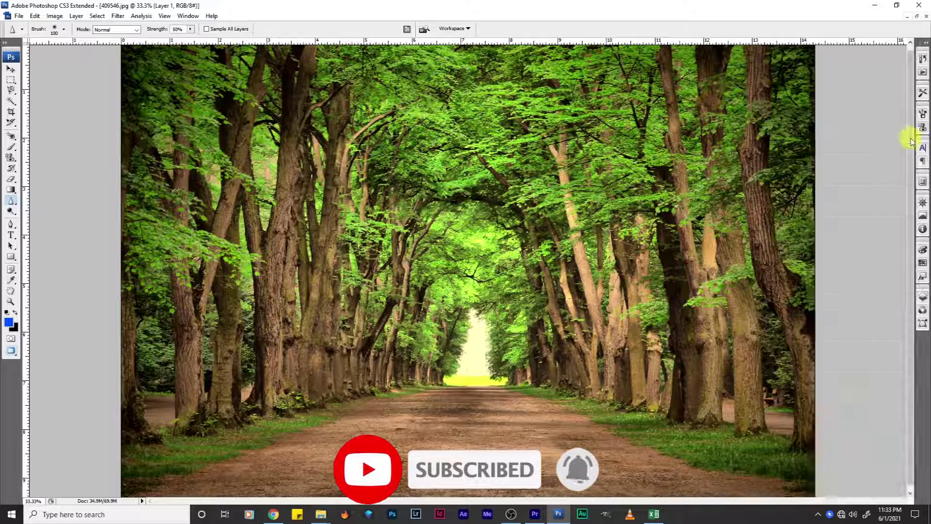
Activate the Blur tool with a 700 px brush and set its strength to 100%
left_click(11, 200)
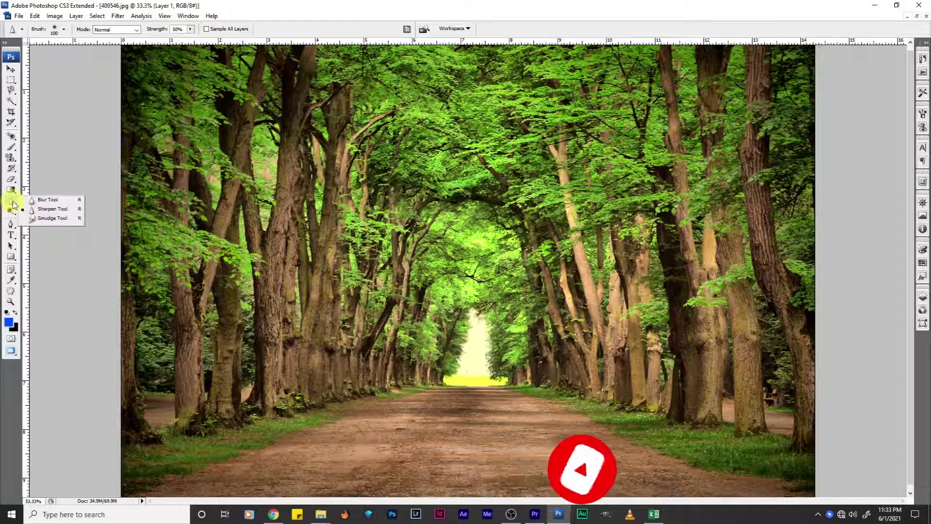
left_click(57, 201)
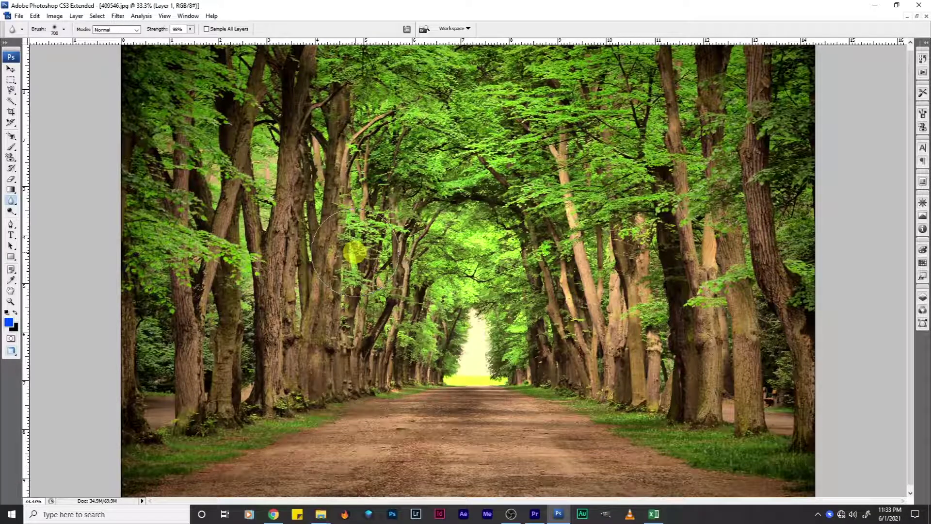
left_click(64, 30)
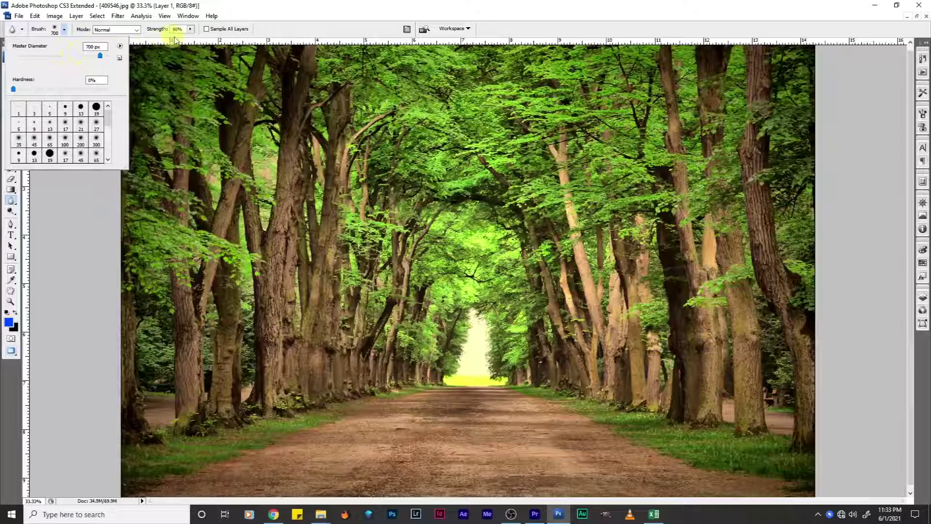
left_click(190, 29)
left_click_drag(186, 39, 192, 43)
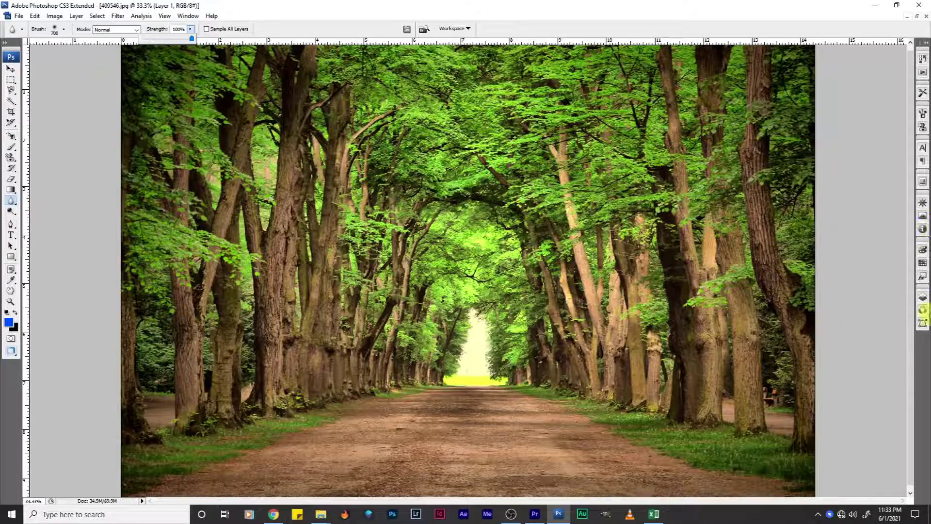
Blur the forked tree trunks to the right of the road on Layer 1, using a 150 px brush at full strength
key("ctrl+plus")
key("ctrl+plus")
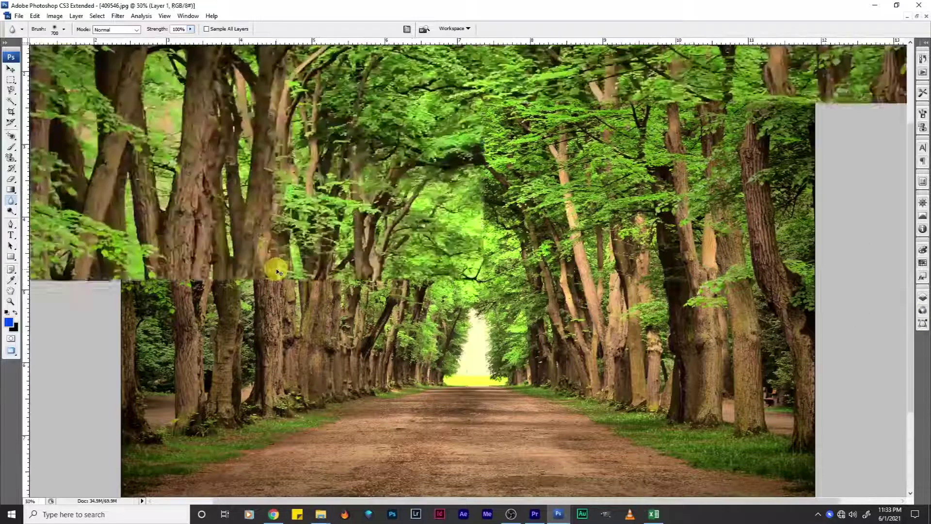
scroll(290, 270, "down", 4)
scroll(325, 286, "down", 2)
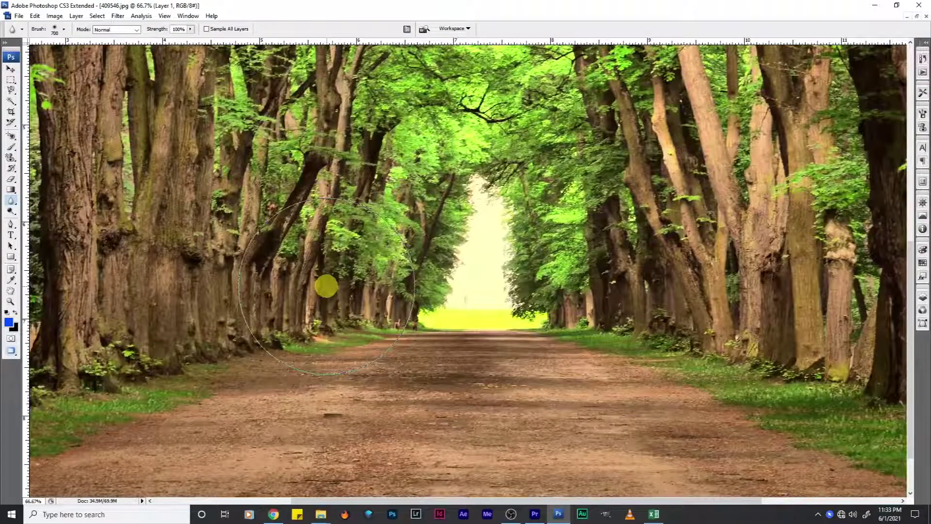
key("bracketleft")
key("bracketleft")
key("bracketleft")
key("bracketleft")
key("bracketleft")
key("bracketleft")
key("bracketleft")
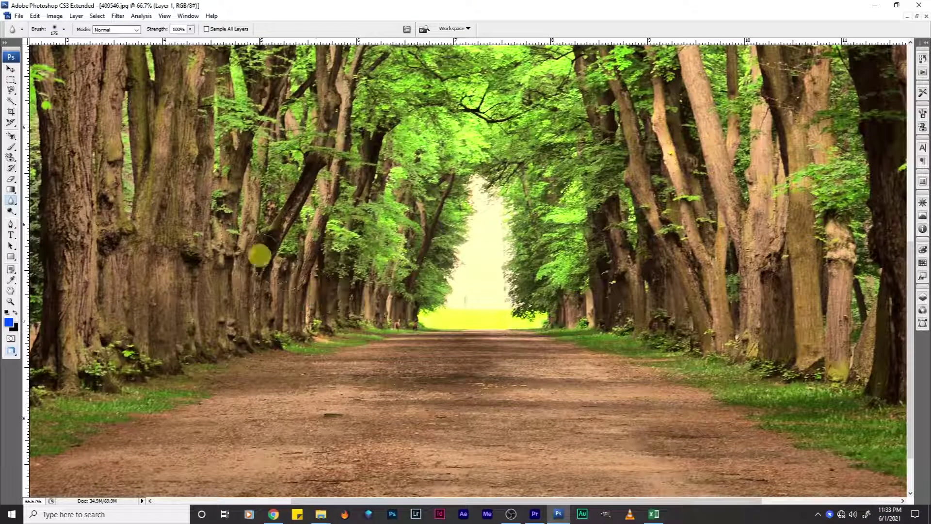
key("bracketleft")
key("ctrl+plus")
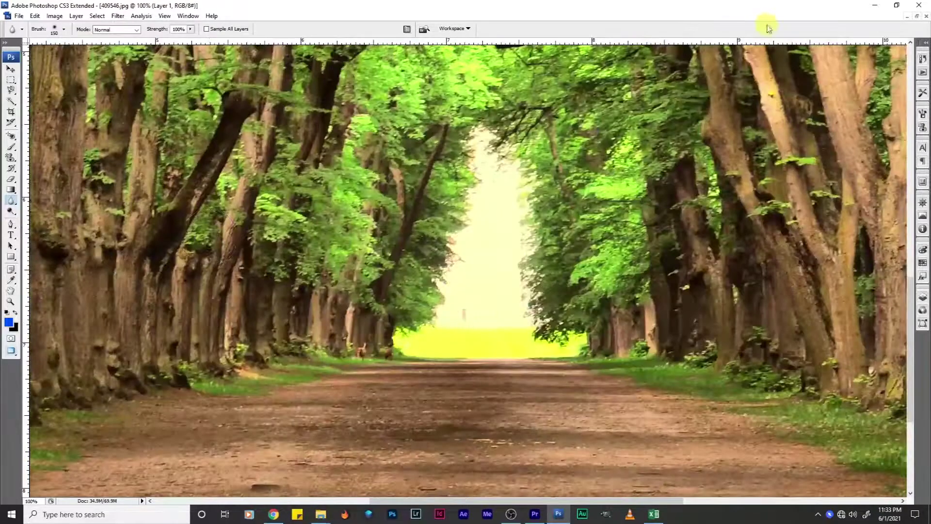
left_click_drag(806, 79, 453, 183)
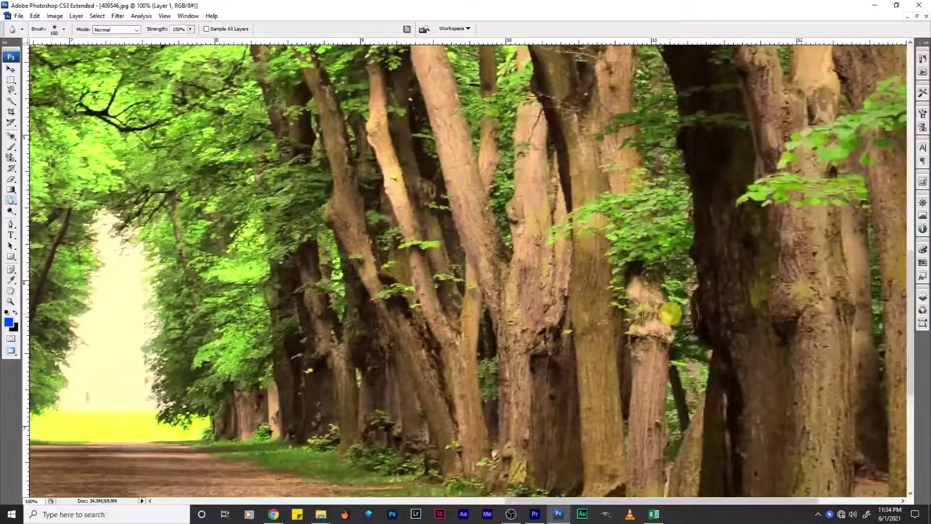
key("ctrl+plus")
scroll(665, 313, "down", 1)
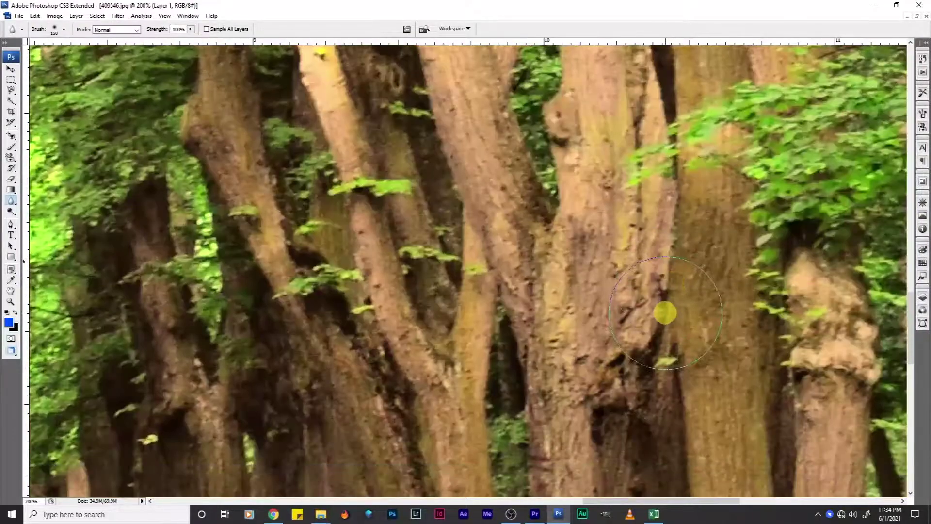
key("ctrl+minus")
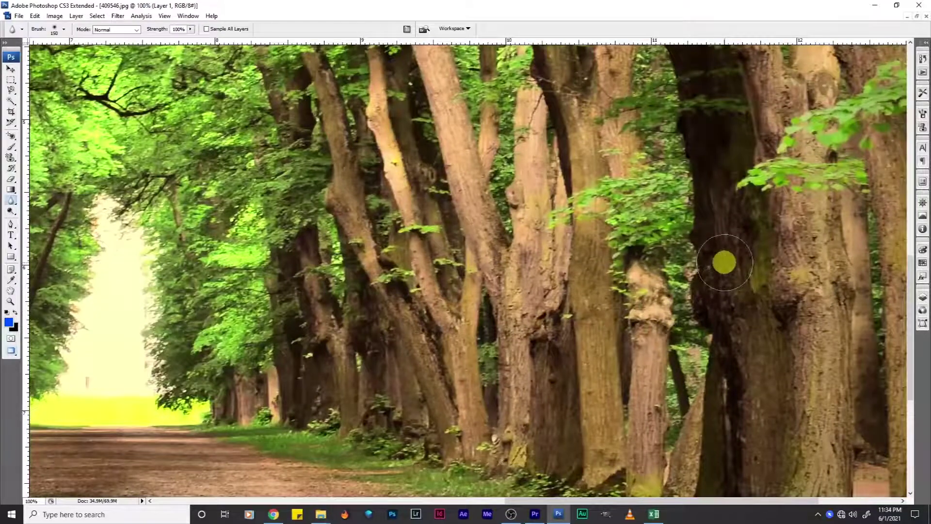
scroll(724, 262, "up", 1)
mouse_move(518, 339)
left_mouse_down()
mouse_move(484, 299)
mouse_move(488, 329)
mouse_move(500, 306)
mouse_move(504, 336)
mouse_move(482, 337)
mouse_move(479, 314)
mouse_move(509, 336)
mouse_move(533, 338)
mouse_move(562, 302)
mouse_move(581, 360)
mouse_move(557, 326)
mouse_move(558, 366)
mouse_move(523, 312)
mouse_move(531, 349)
mouse_move(547, 343)
mouse_move(526, 340)
mouse_move(572, 333)
mouse_move(527, 325)
mouse_move(550, 314)
mouse_move(563, 323)
mouse_move(508, 310)
mouse_move(547, 329)
mouse_move(492, 332)
mouse_move(535, 306)
mouse_move(566, 333)
mouse_move(516, 315)
mouse_move(544, 323)
mouse_move(563, 344)
mouse_move(555, 335)
mouse_move(584, 328)
mouse_move(594, 343)
mouse_move(776, 303)
mouse_move(865, 257)
mouse_move(849, 270)
mouse_move(890, 280)
left_mouse_up()
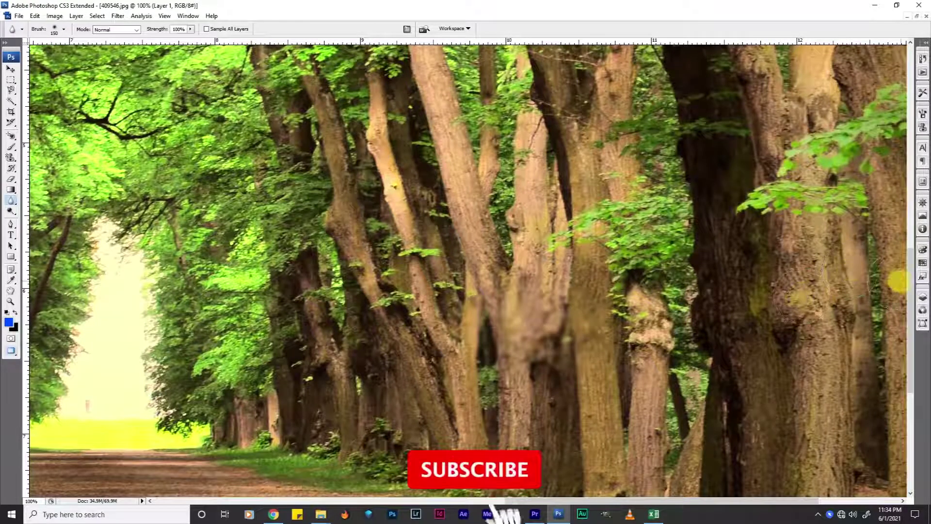
Duplicate Layer 1 and hide both the Background and the original Layer 1
left_click(922, 300)
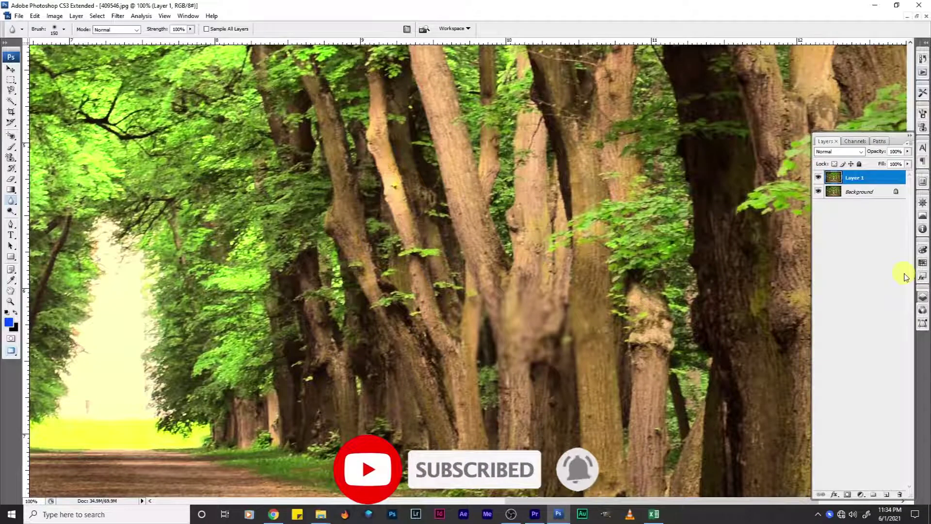
key("ctrl+j")
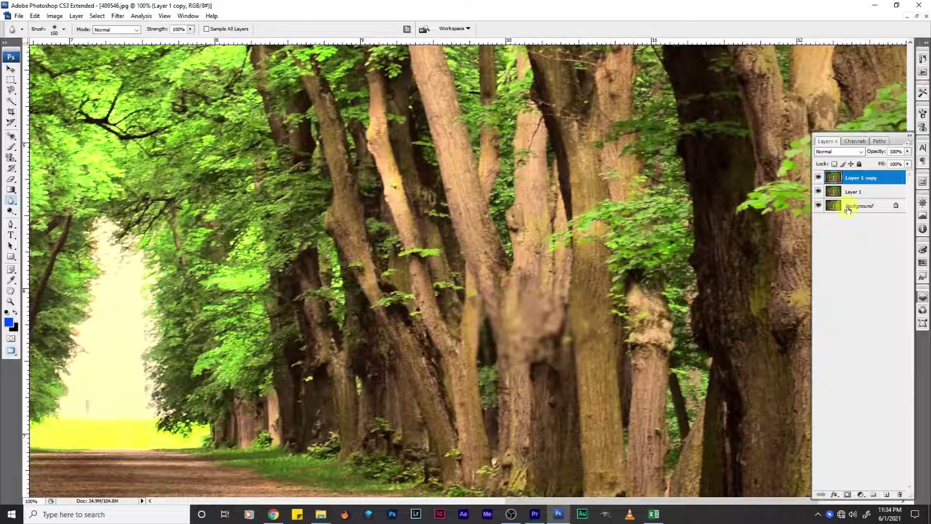
left_click(819, 207)
left_click(819, 190)
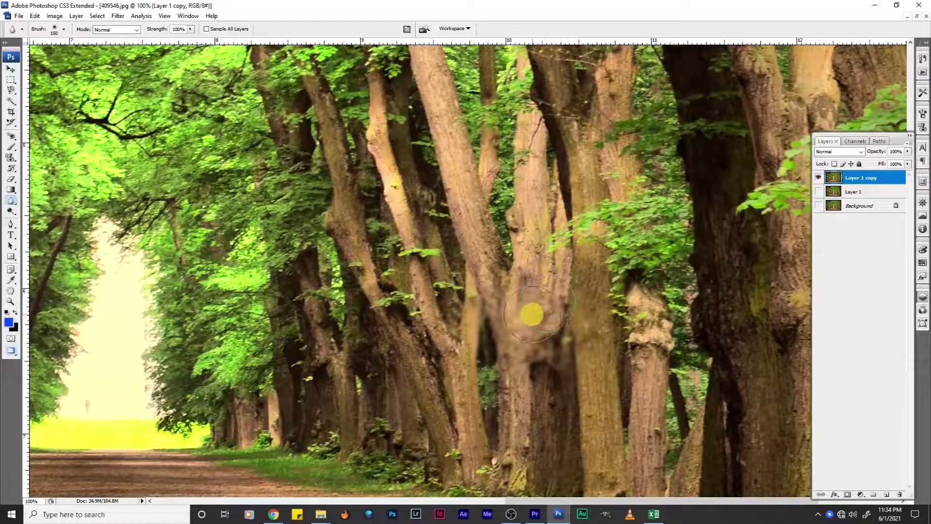
Try erasing part of the blurred trunks on the Layer 1 copy, and undo the erasure
left_click(11, 179)
mouse_move(537, 272)
left_mouse_down()
mouse_move(526, 316)
mouse_move(506, 316)
left_mouse_up()
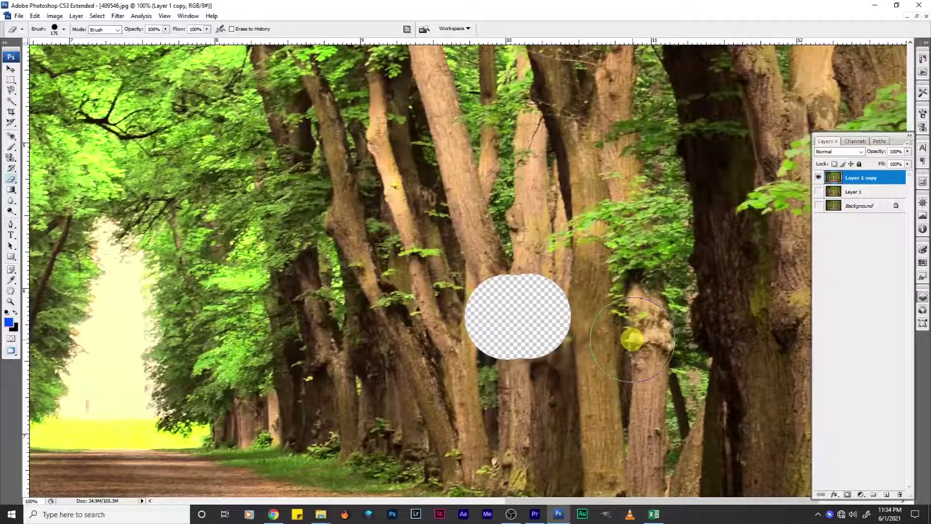
key("ctrl+z")
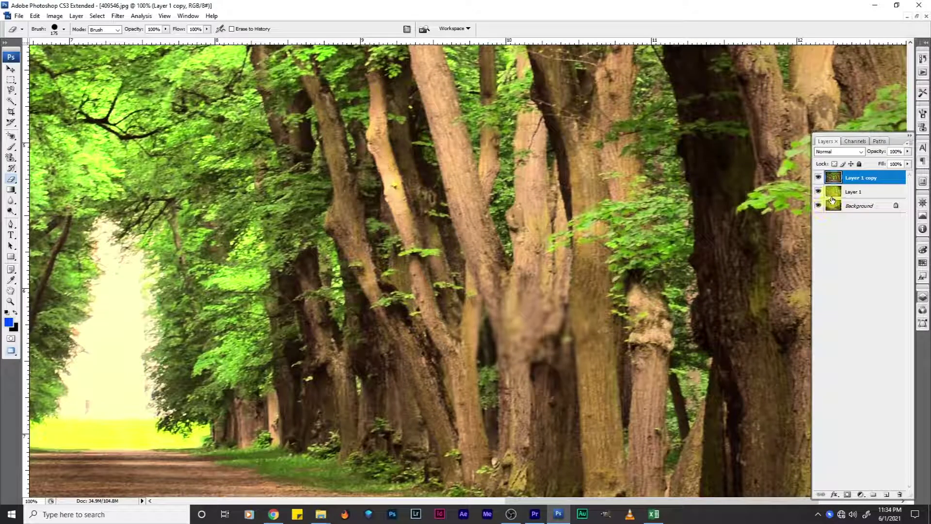
Blur more of the trees on the Layer 1 copy with the Blur tool, using a 400 px brush
key("ctrl+0")
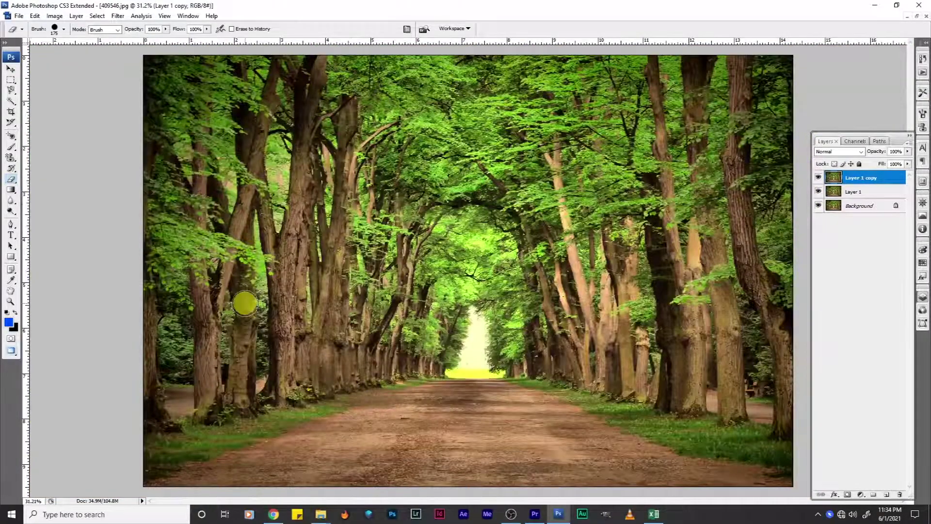
key("bracketright")
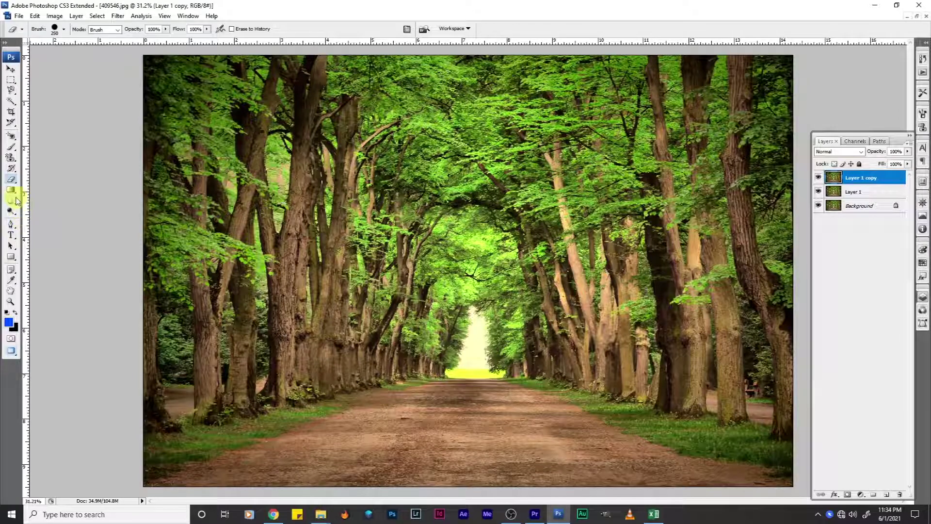
right_click(11, 201)
left_click(31, 200)
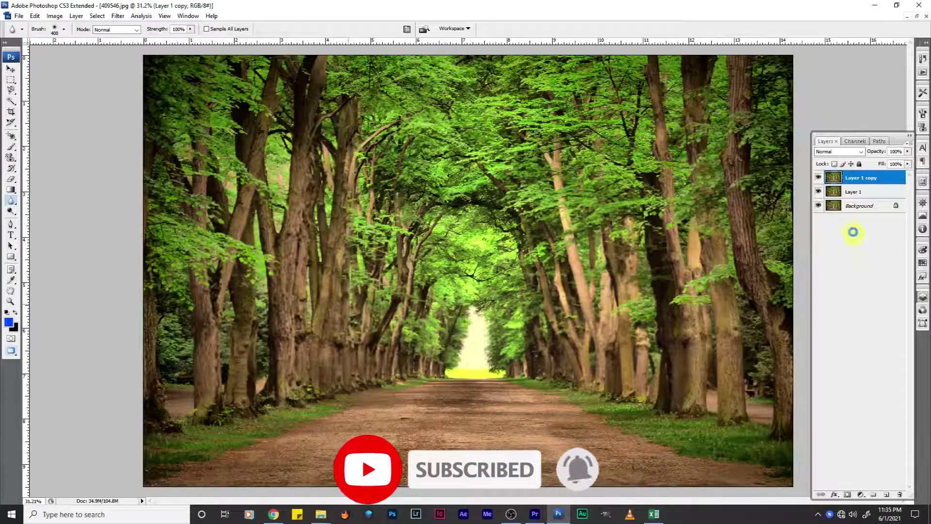
Delete Layer 1, keeping the Layer 1 copy and the Background
left_click(863, 190)
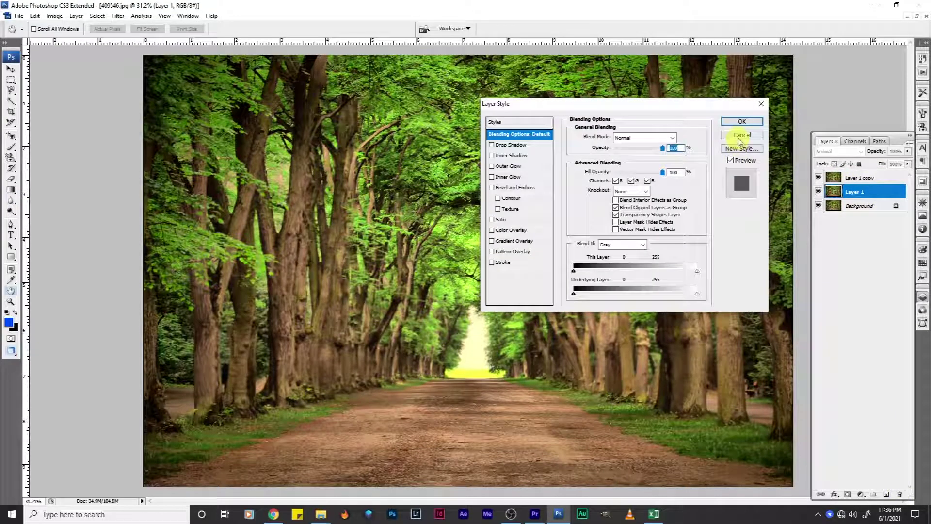
left_click(741, 135)
key("r")
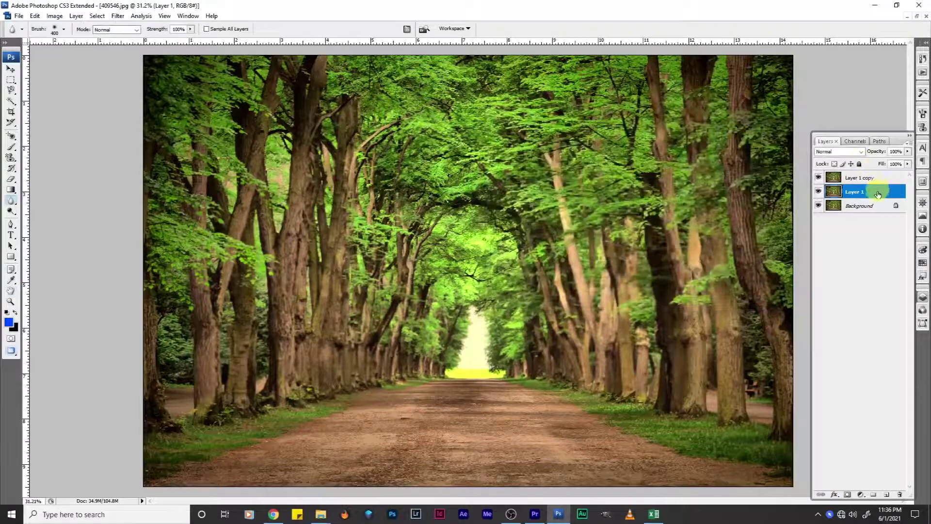
left_click(900, 494)
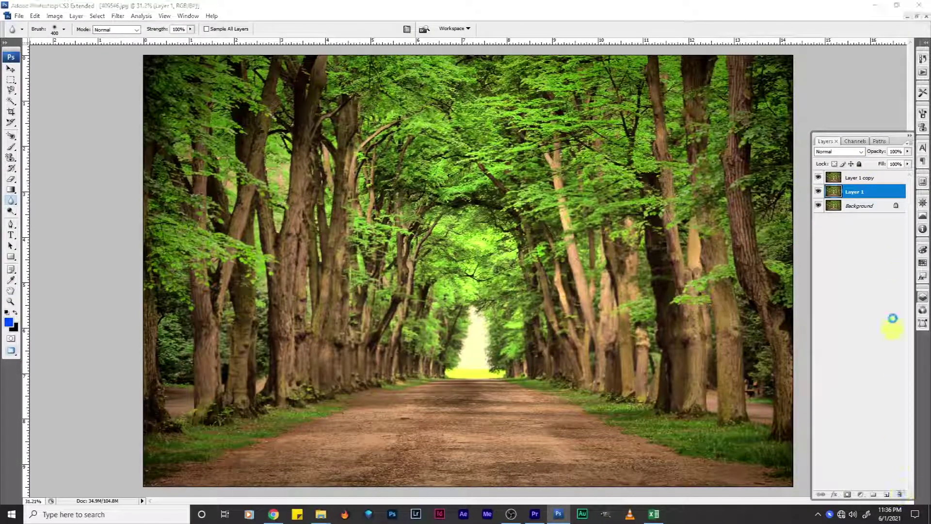
left_click(479, 194)
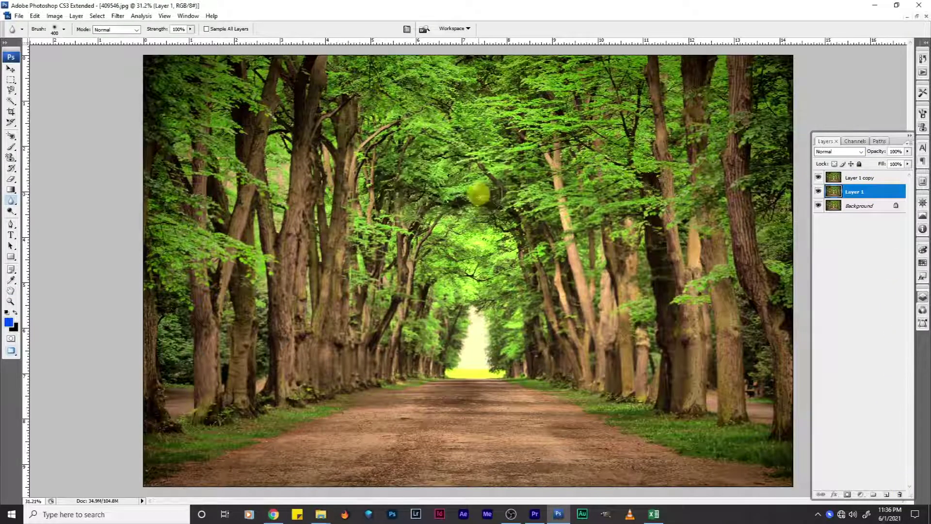
left_click_drag(873, 194, 900, 497)
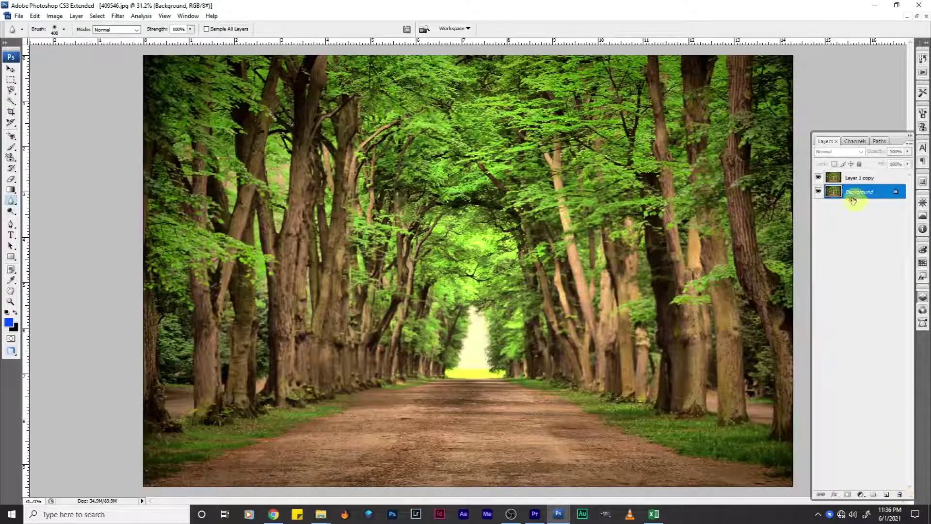
Toggle the visibility of the Layer 1 copy repeatedly to compare the blurred trees with the original image
key("ctrl+plus")
left_click(817, 181)
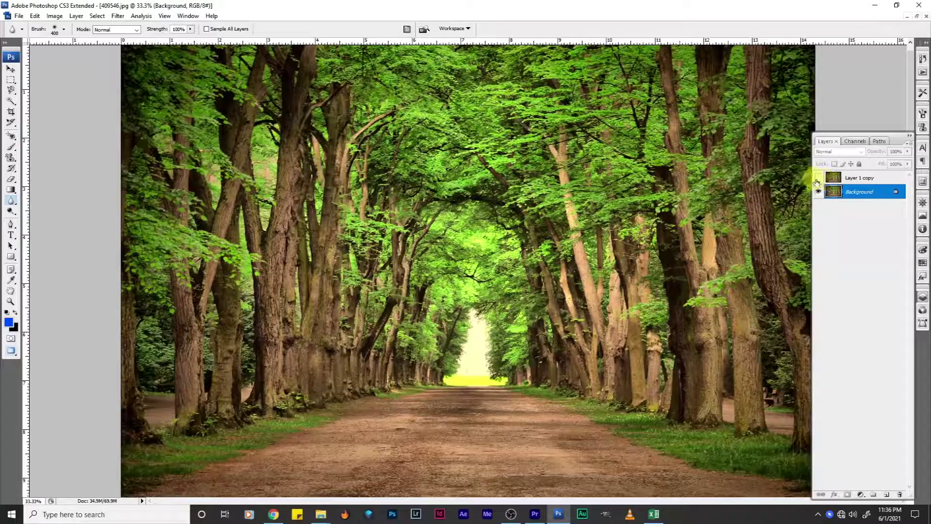
left_click(819, 181)
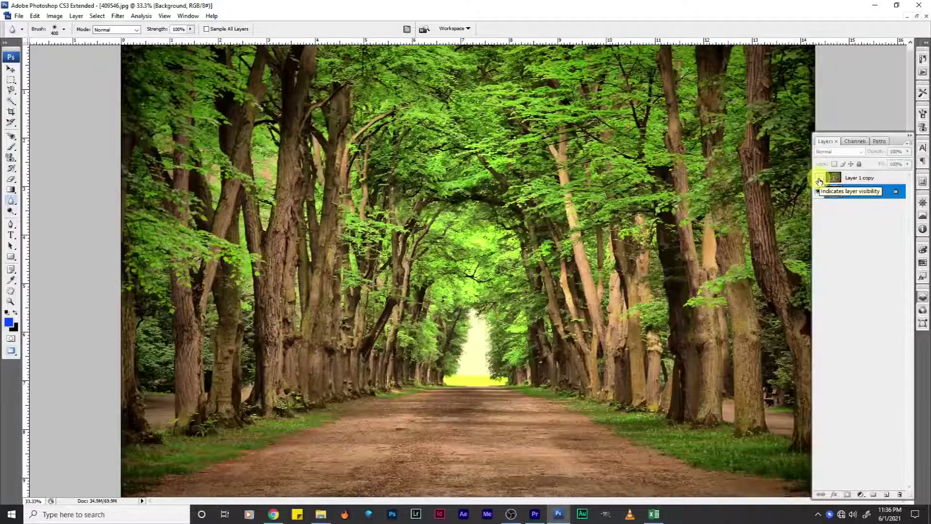
left_click(819, 181)
left_click(819, 181)
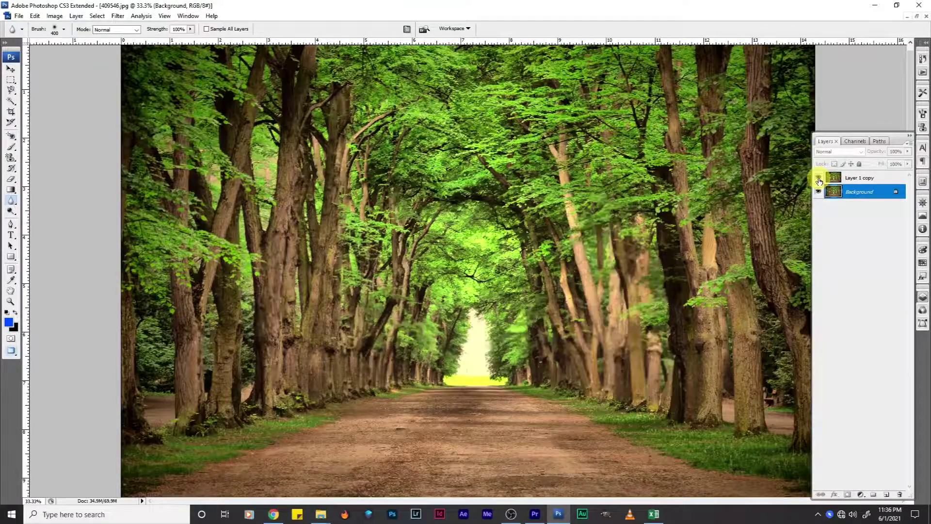
left_click(819, 182)
left_click(819, 182)
left_click(819, 182)
Delete the blurred Layer 1 copy, leaving only the Background layer
left_click(831, 181)
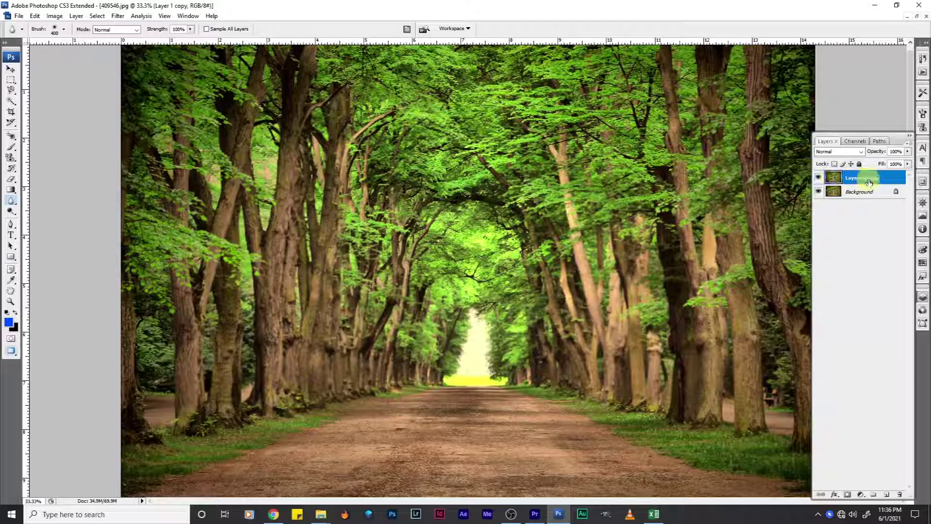
left_click_drag(890, 181, 900, 494)
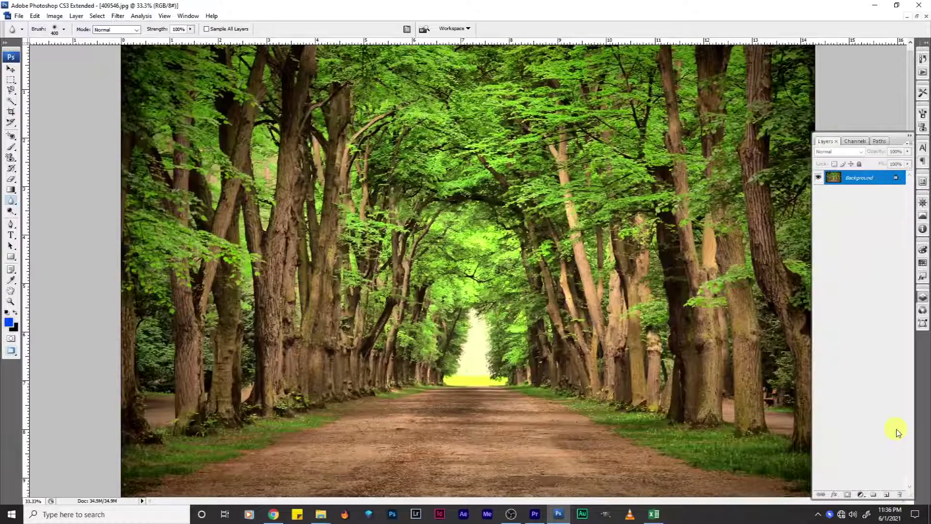
Switch to the Sharpen tool and examine the bark detail on the tree trunks along the right side of the road
left_click(10, 201)
left_click(44, 208)
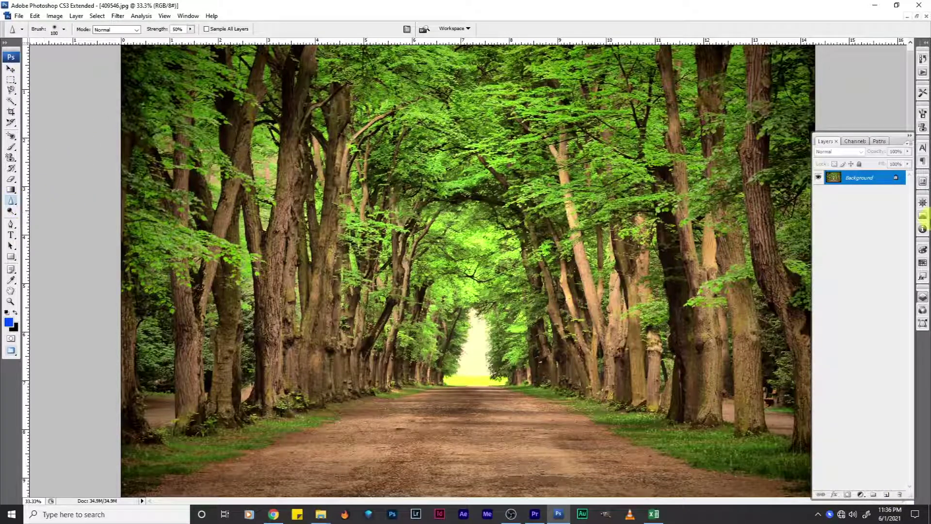
key("ctrl+plus")
key("ctrl+plus")
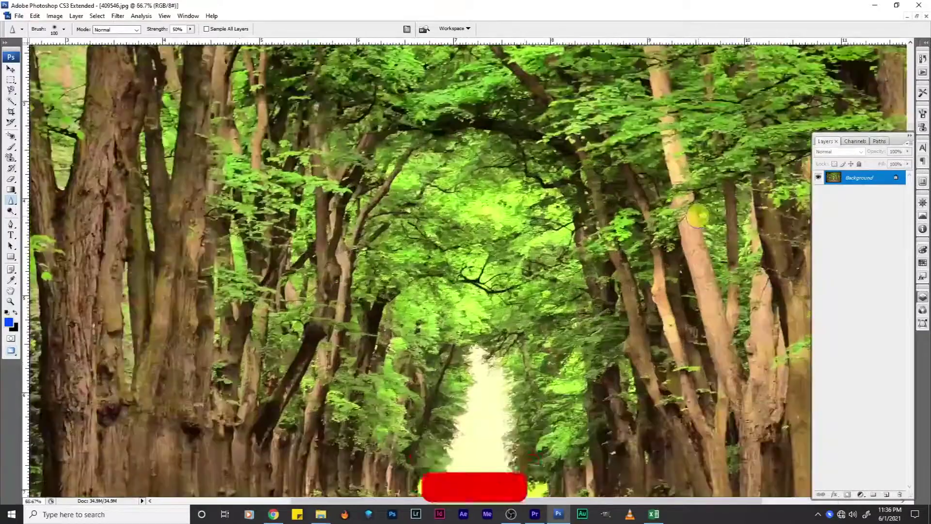
left_click_drag(580, 249, 394, 209)
left_click_drag(345, 247, 313, 231)
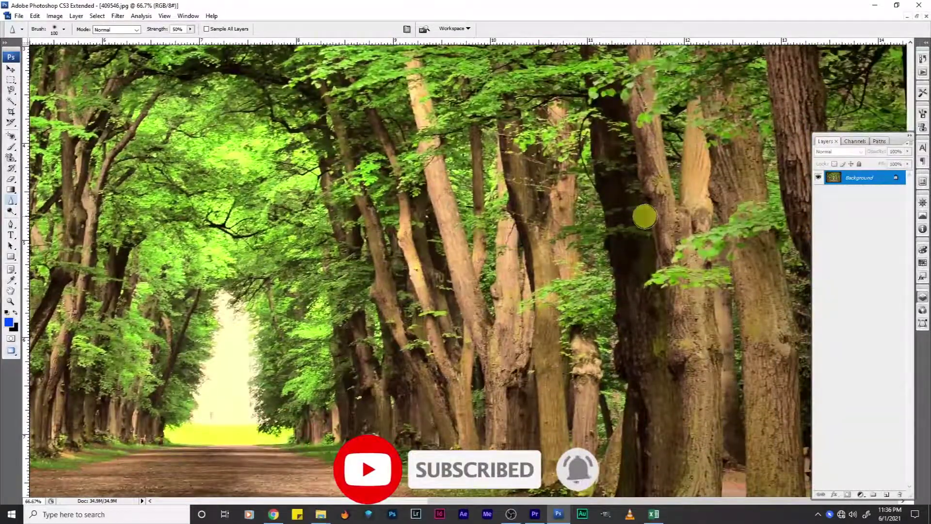
key("ctrl+plus")
left_click_drag(645, 214, 324, 263)
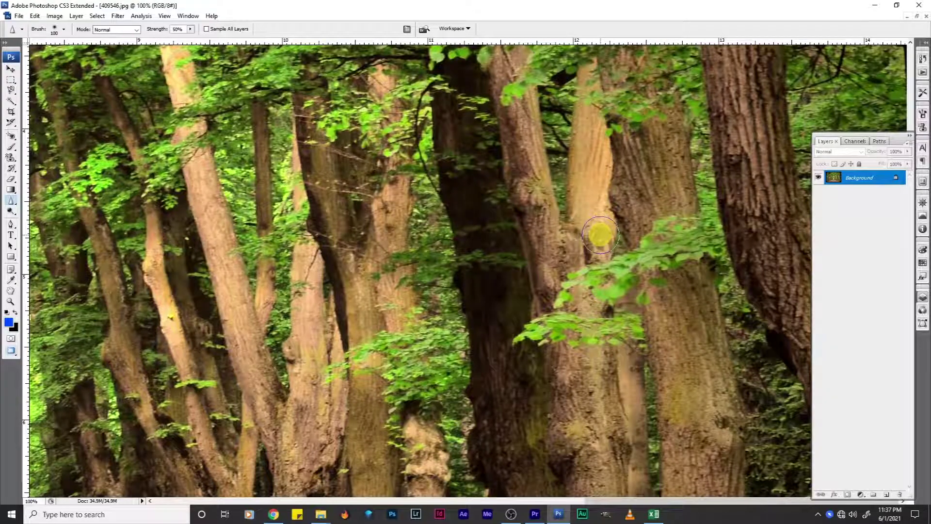
key("ctrl+0")
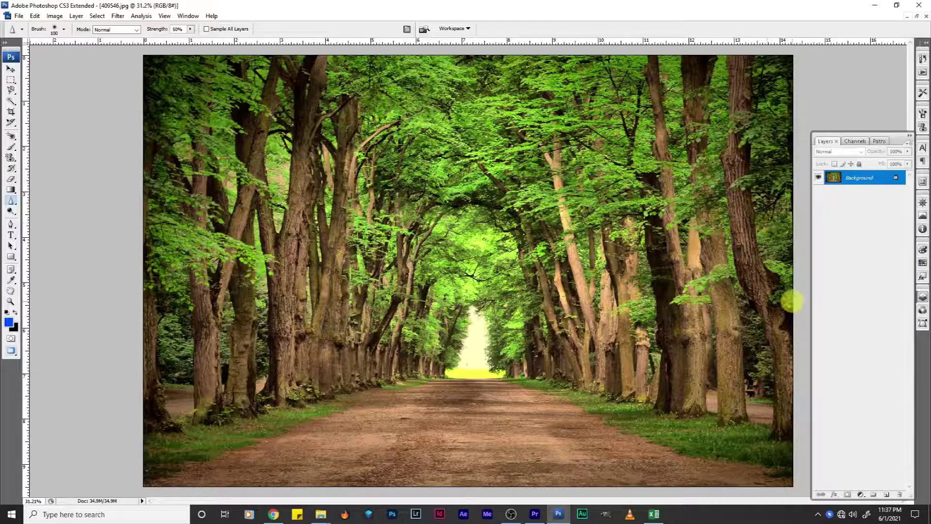
Duplicate the Background layer and sharpen the pale tree trunk right of the road with a 100 px Sharpen brush at 50% strength
key("ctrl+plus")
key("ctrl+plus")
key("ctrl+plus")
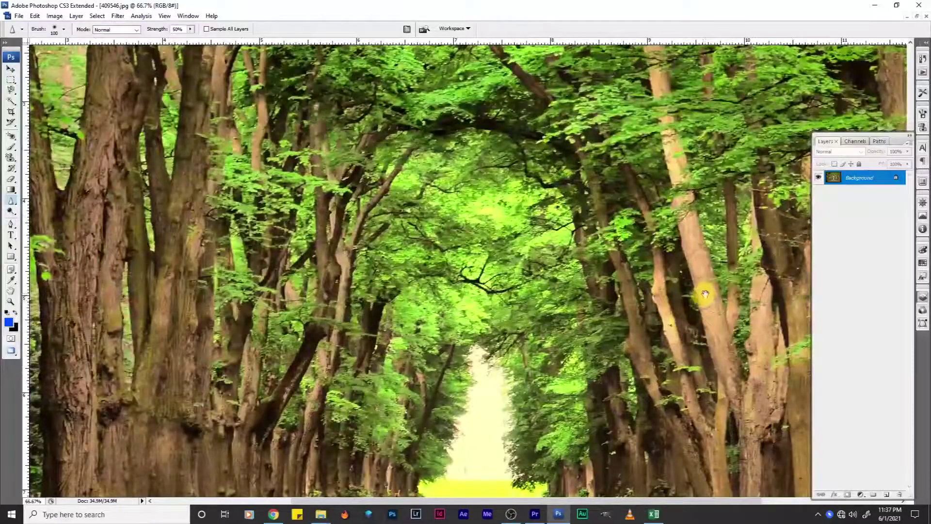
left_click_drag(699, 298, 337, 299)
left_click_drag(652, 336, 470, 344)
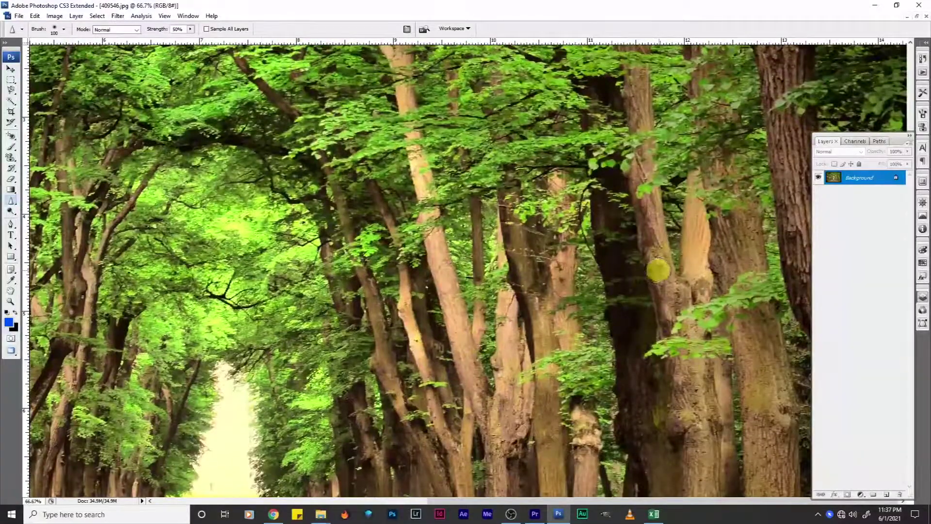
key("ctrl+plus")
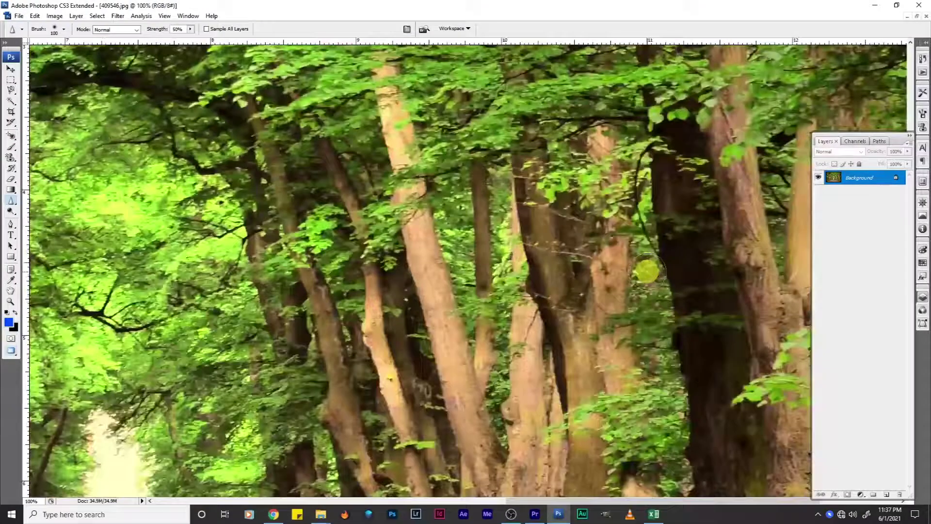
left_click_drag(617, 272, 259, 262)
left_click_drag(611, 237, 514, 247)
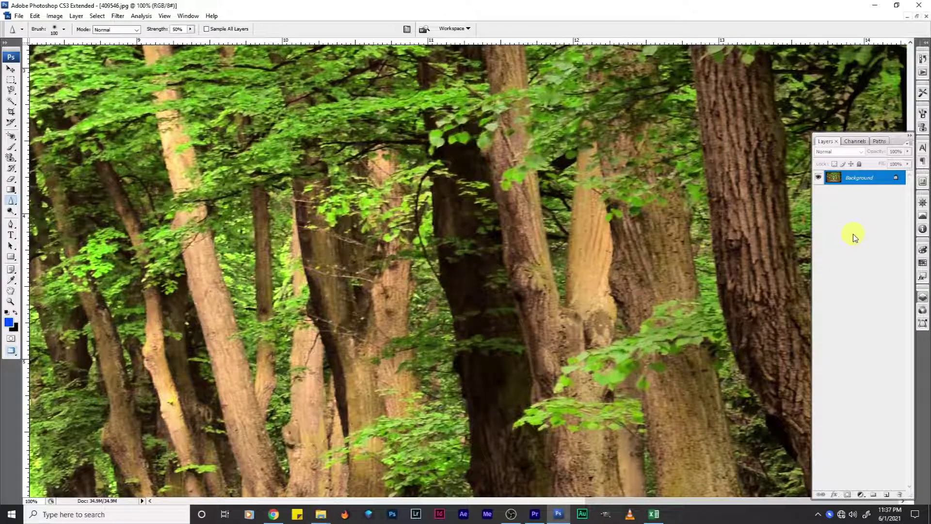
key("ctrl+plus")
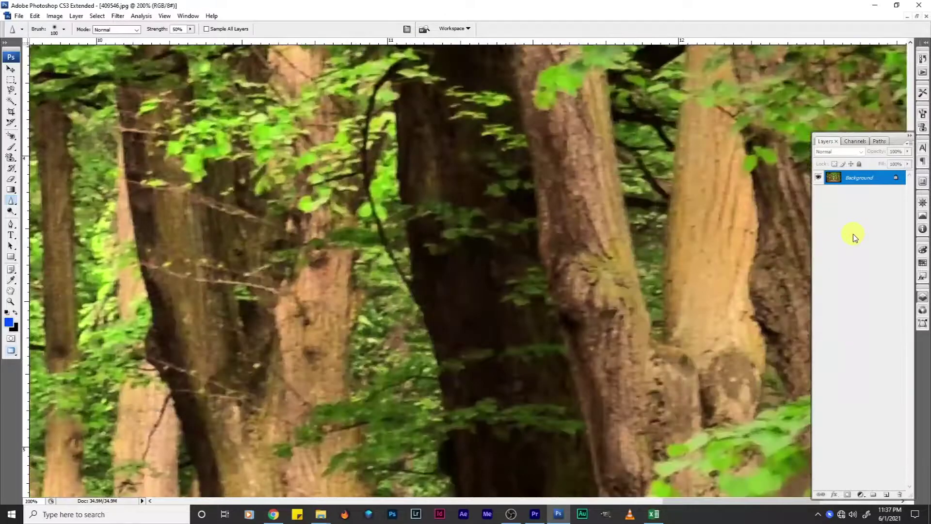
left_click_drag(755, 216, 606, 212)
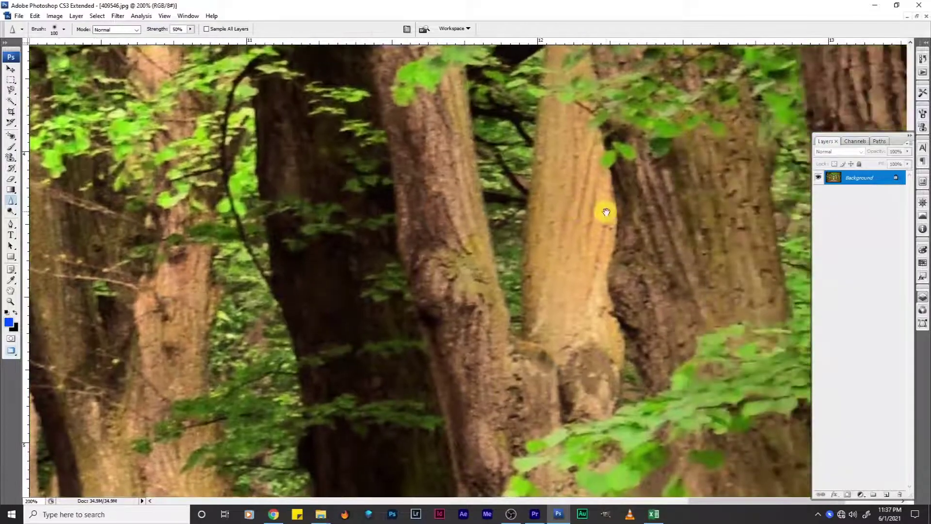
key("ctrl+j")
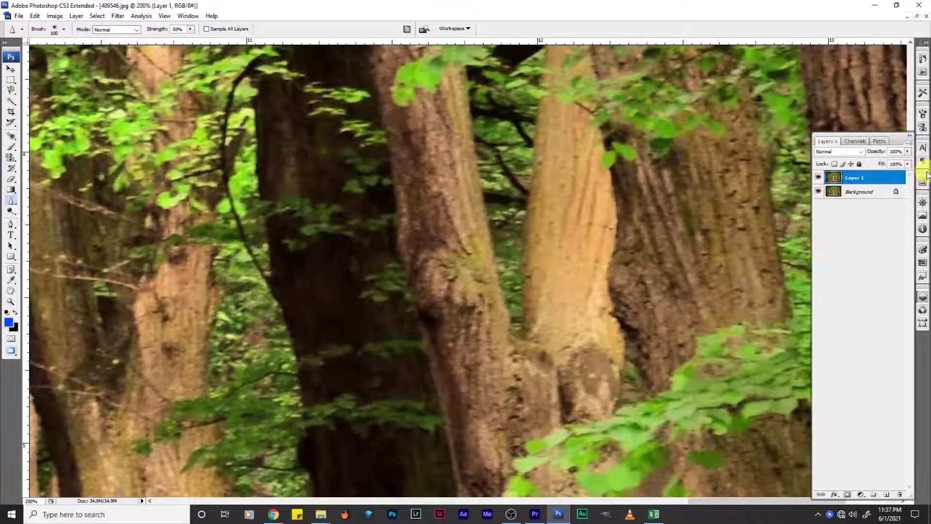
left_click(13, 204)
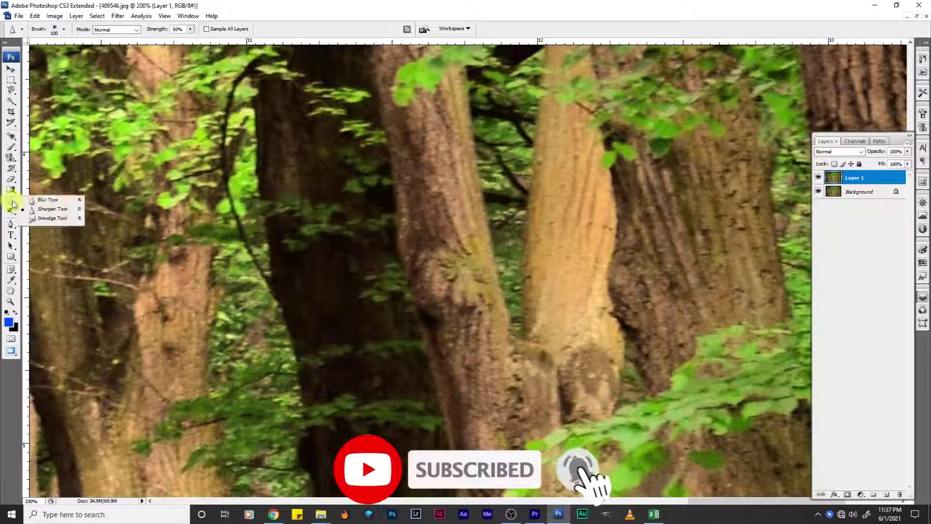
mouse_move(572, 214)
left_mouse_down()
mouse_move(566, 252)
mouse_move(567, 168)
mouse_move(575, 187)
mouse_move(561, 250)
mouse_move(569, 320)
mouse_move(582, 126)
mouse_move(572, 125)
mouse_move(580, 285)
mouse_move(560, 283)
mouse_move(565, 160)
mouse_move(569, 246)
mouse_move(710, 251)
left_mouse_up()
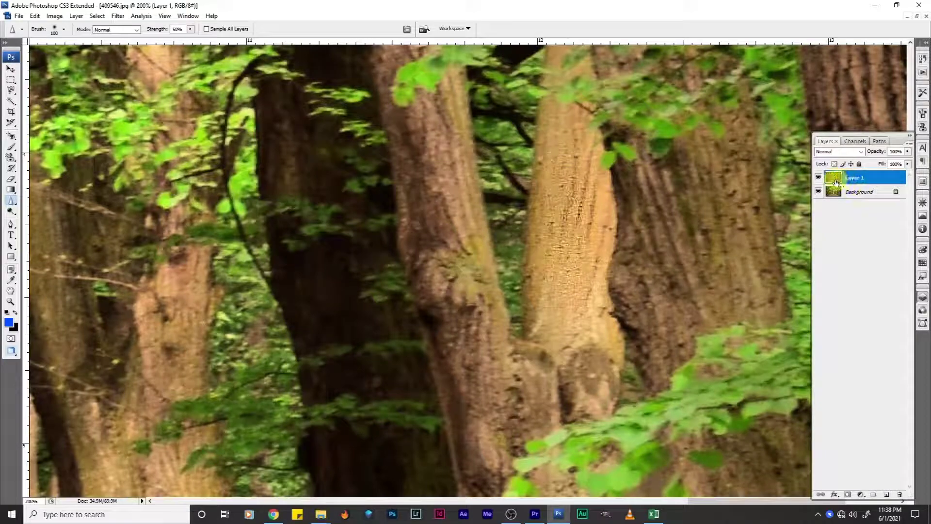
Toggle the visibility of Layer 1 repeatedly to compare the sharpened trunk with the original
left_click(818, 178)
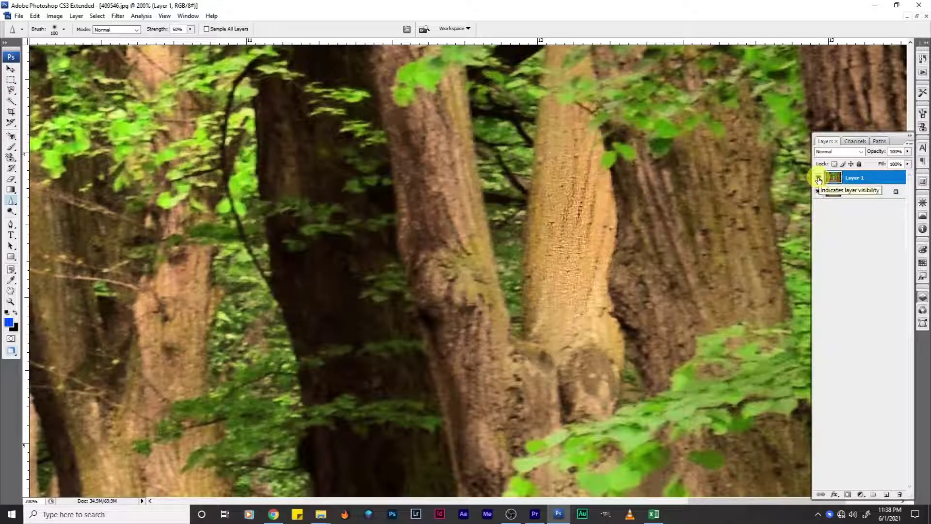
left_click(818, 179)
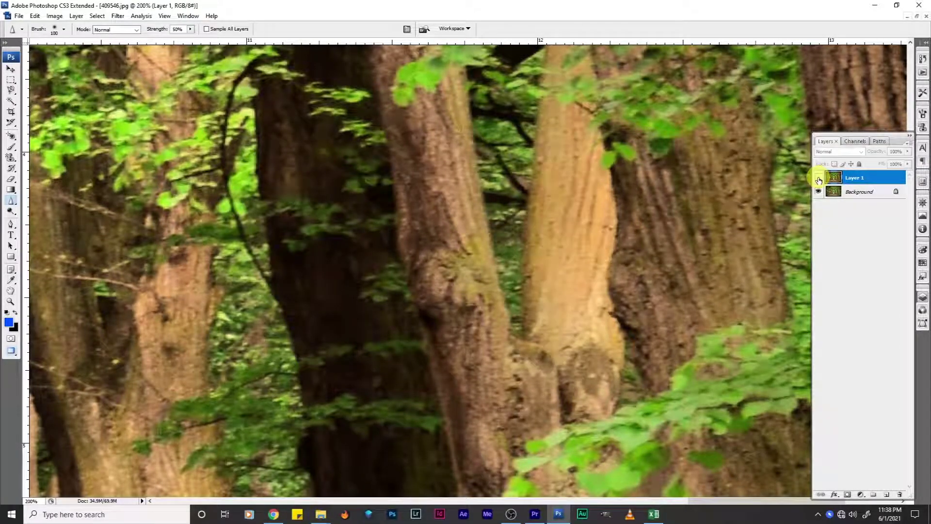
left_click(819, 178)
left_click(819, 179)
left_click(818, 179)
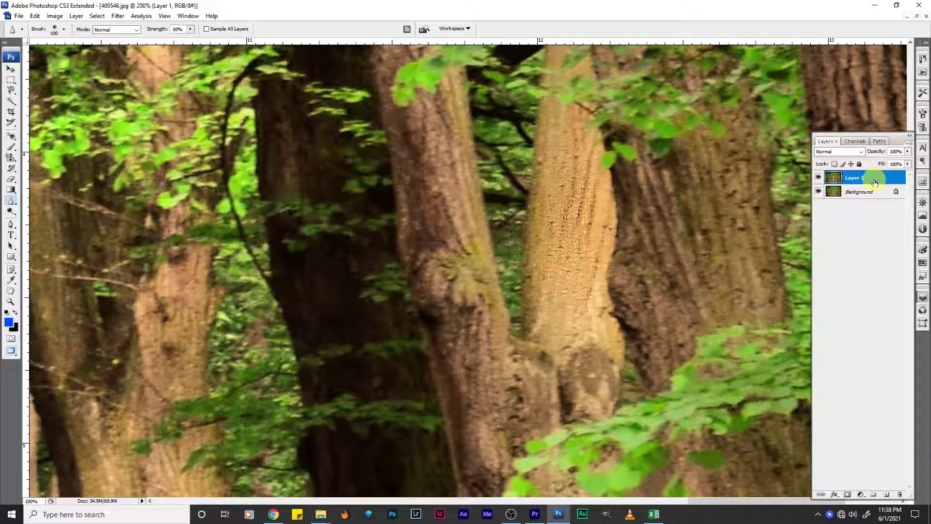
Delete the sharpened Layer 1, keeping only the Background layer
left_click_drag(874, 183, 900, 494)
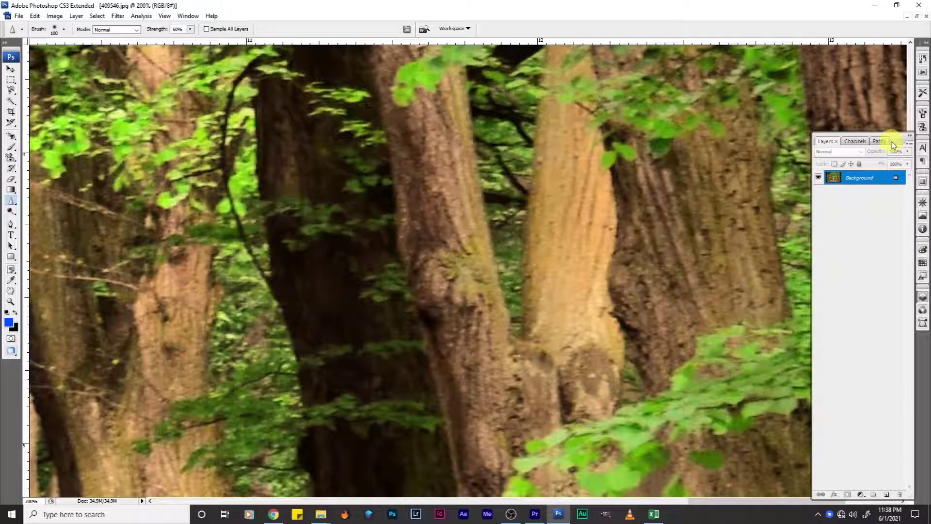
key("ctrl+0")
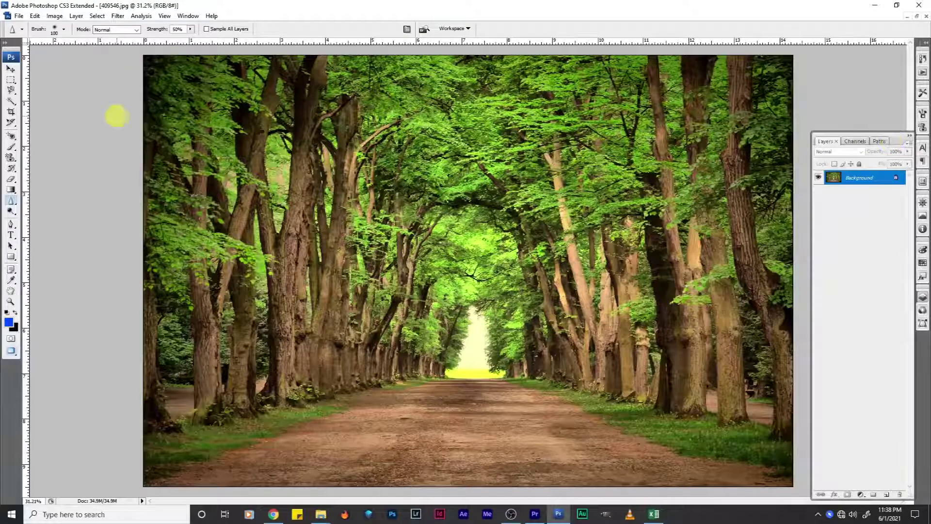
Switch to the Smudge tool and reduce its brush size to 900 px
left_click_drag(13, 207, 35, 219)
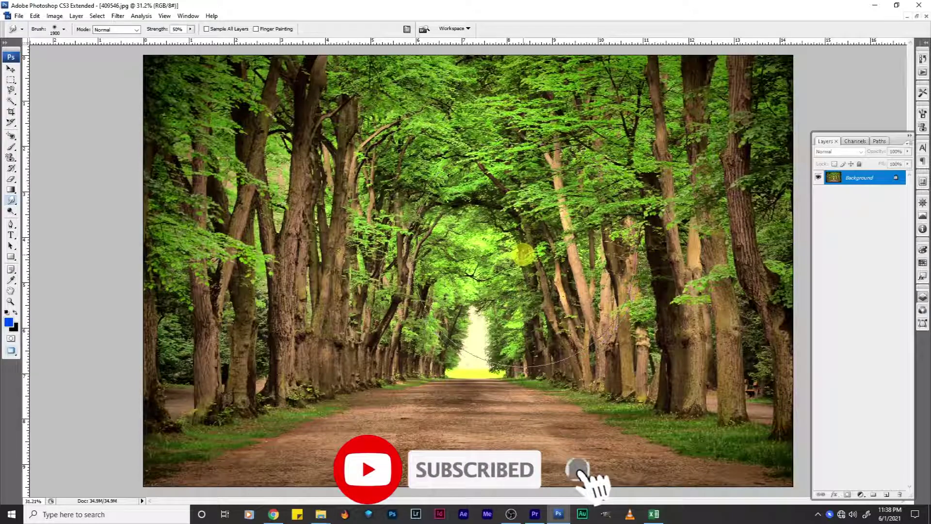
key("bracketleft")
key("bracketleft")
key("bracketleft")
key("bracketleft")
key("bracketleft")
key("bracketleft")
key("bracketleft")
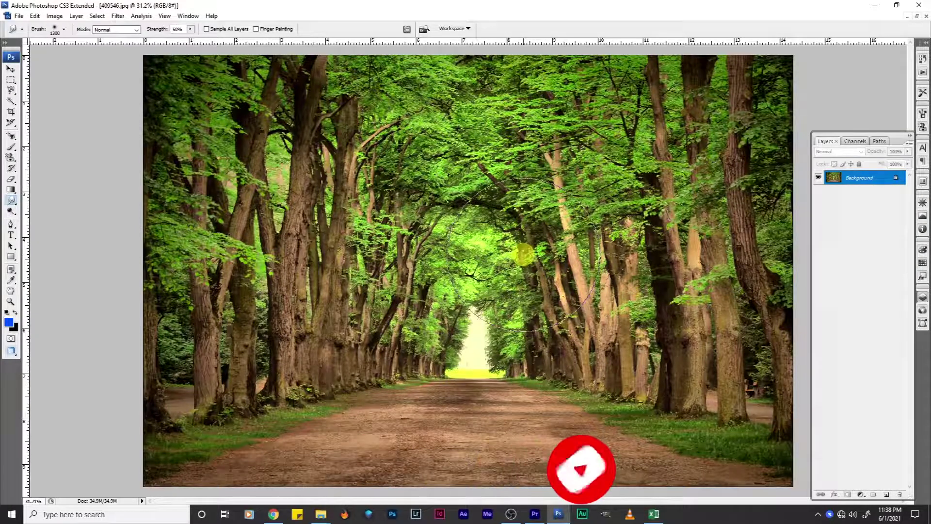
key("bracketleft")
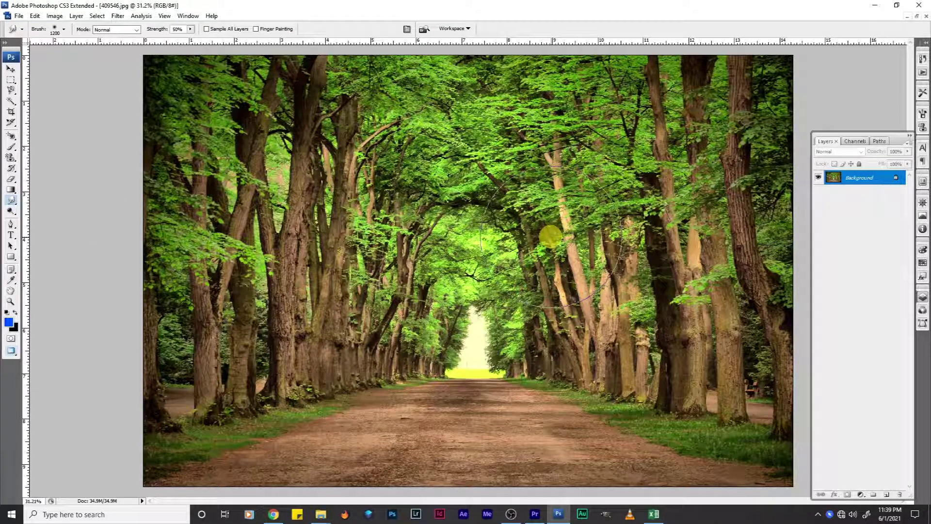
key("bracketleft")
key("bracketleft")
key("bracketleft")
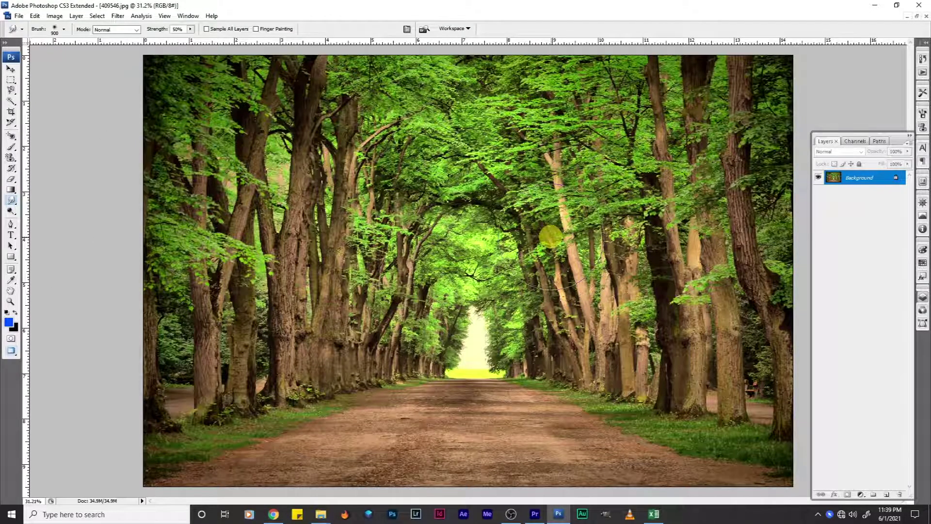
Duplicate the Background layer and smudge the bright opening and nearby trees at the road's end with a 700 px brush
key("ctrl+j")
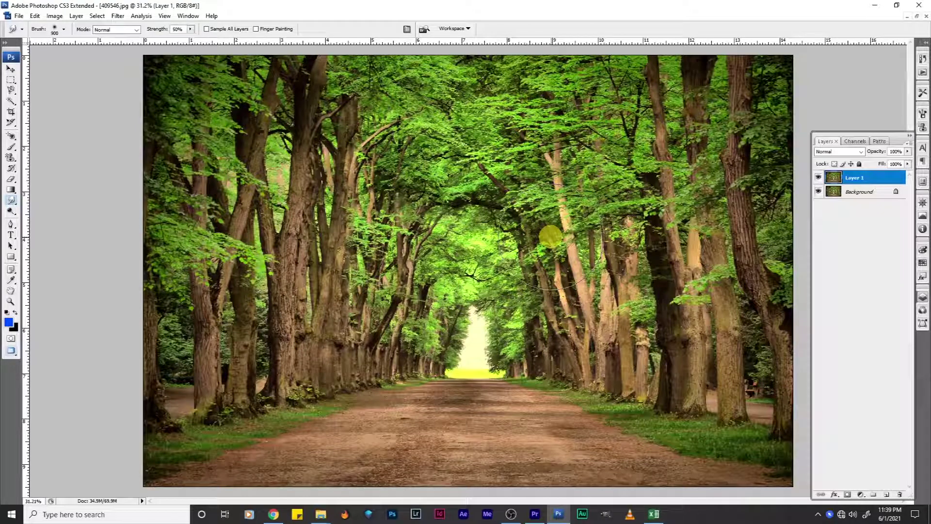
key("bracketleft")
key("bracketleft")
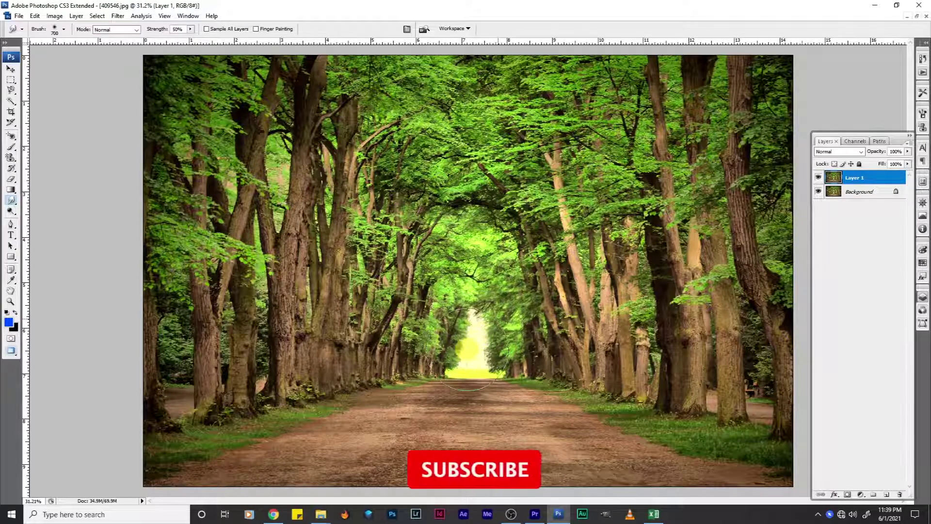
left_click_drag(489, 315, 476, 325)
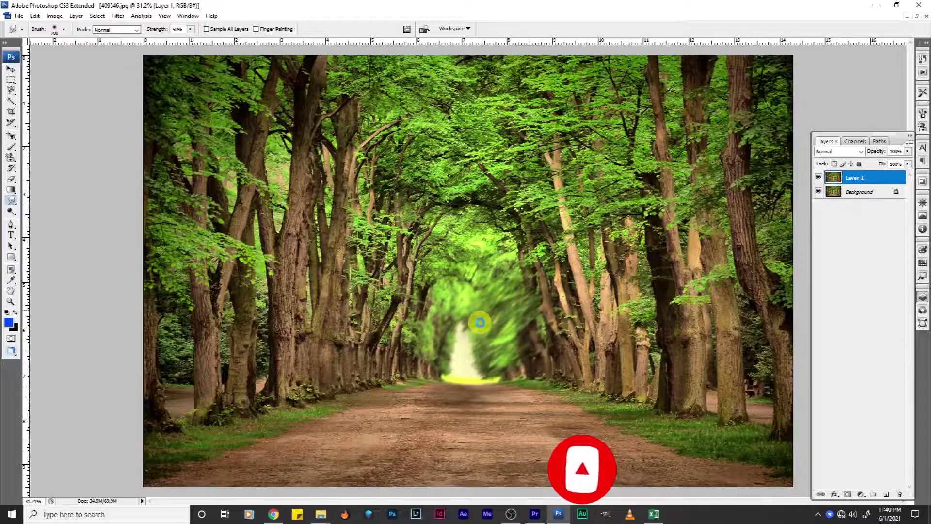
Smudge the trees and foliage around the road's vanishing point inward on Layer 1, using a 300 px brush
key("ctrl+plus")
key("ctrl+plus")
key("bracketleft")
key("bracketleft")
key("bracketleft")
scroll(466, 310, "down", 2)
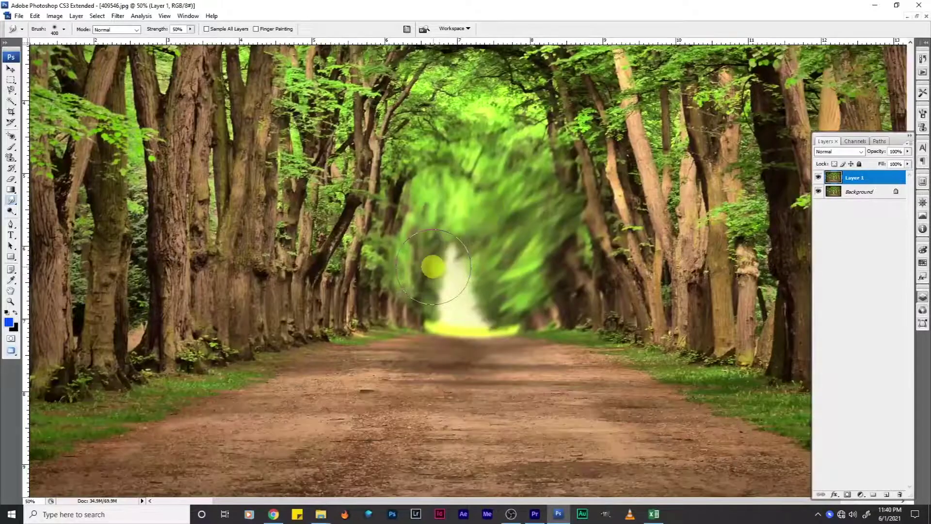
key("bracketleft")
left_click_drag(460, 215, 466, 313)
left_click_drag(342, 289, 410, 309)
left_click_drag(621, 299, 529, 313)
left_click_drag(579, 245, 501, 312)
left_click_drag(446, 314, 453, 303)
left_click_drag(383, 191, 412, 224)
left_click_drag(451, 170, 454, 192)
left_click_drag(577, 152, 550, 175)
key("ctrl+0")
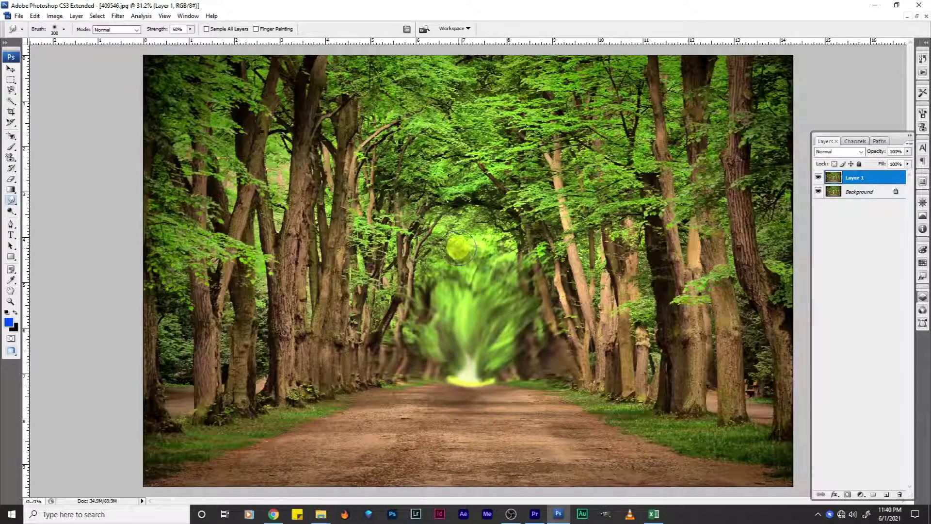
Smudge a patch of leaves in the upper canopy on Layer 1 with the 300 px brush
key("ctrl+plus")
key("ctrl+plus")
key("ctrl+plus")
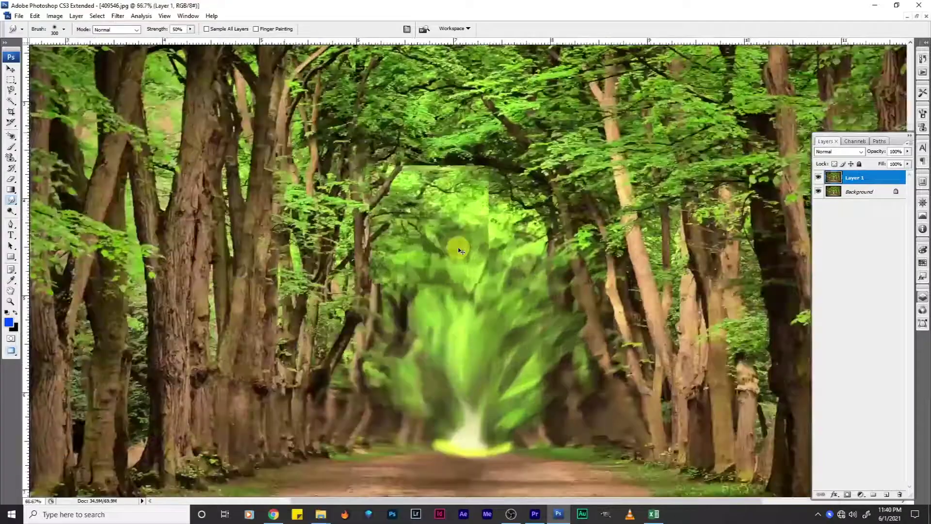
scroll(526, 243, "down", 2)
scroll(529, 247, "up", 3)
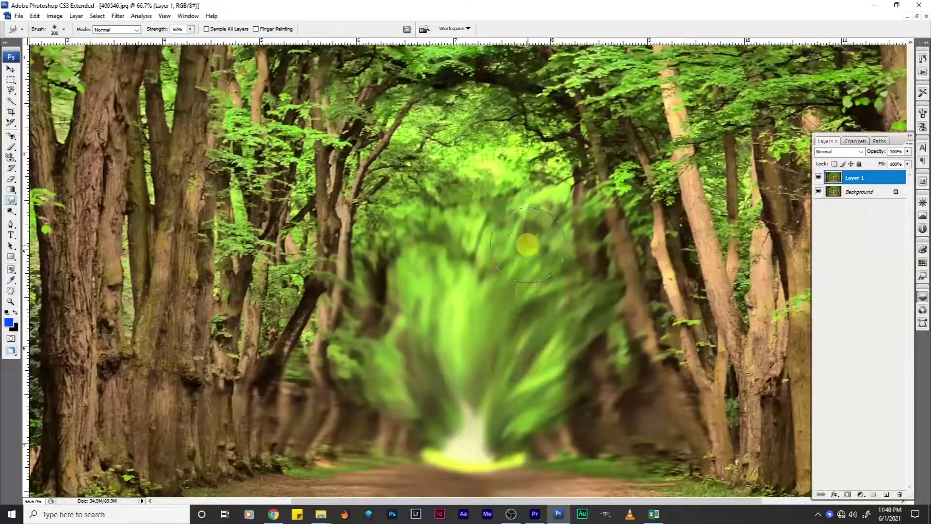
scroll(529, 247, "up", 4)
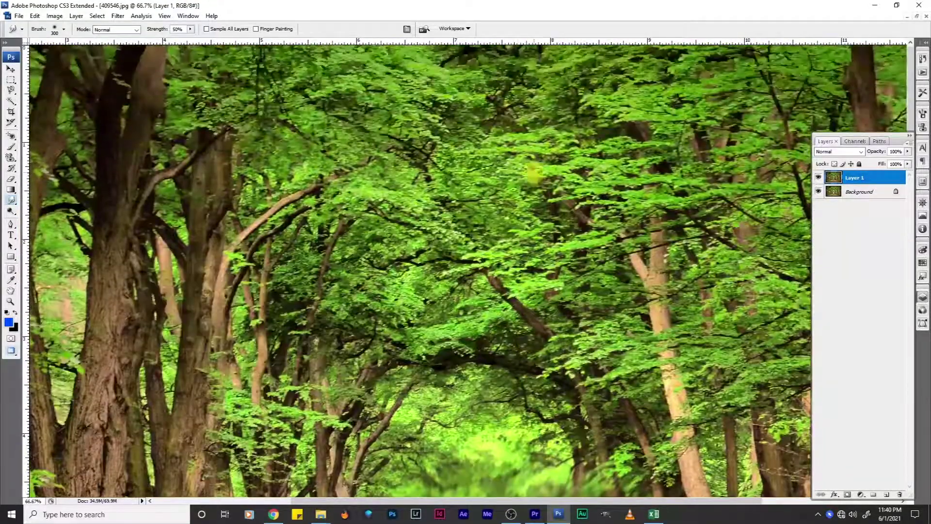
mouse_move(584, 197)
left_mouse_down()
mouse_move(552, 230)
mouse_move(530, 233)
mouse_move(538, 190)
mouse_move(477, 206)
mouse_move(462, 219)
mouse_move(467, 228)
left_mouse_up()
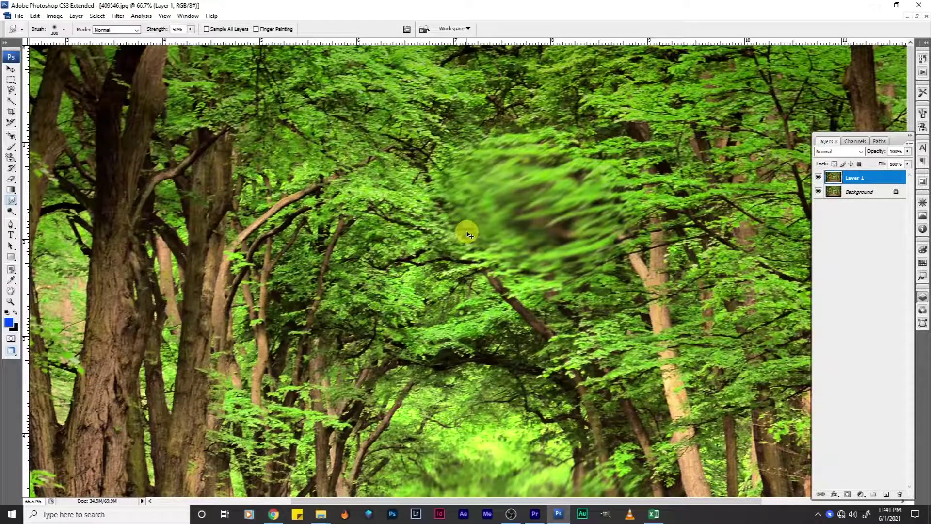
key("ctrl+0")
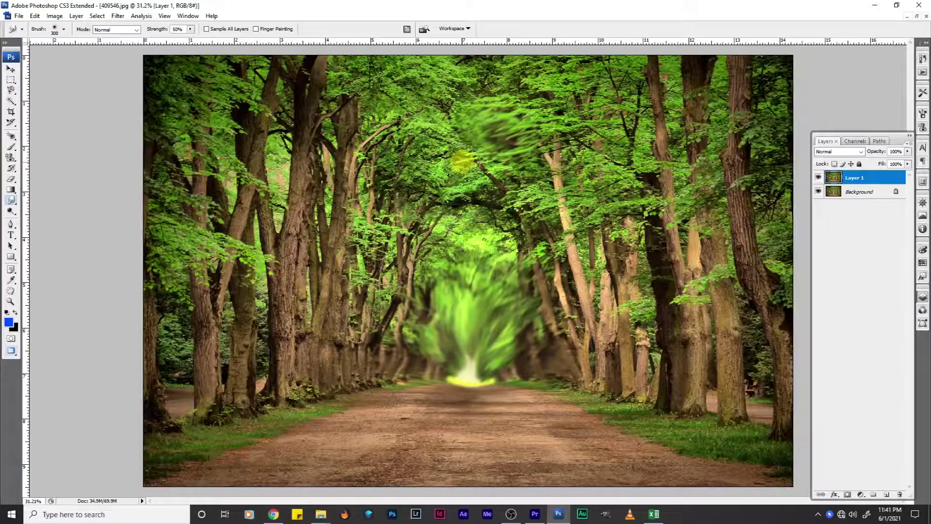
Enlarge the Smudge brush to 800 px and smudge the canopy just above the tree arch on Layer 1
key("bracketright")
key("bracketright")
key("bracketright")
key("bracketright")
key("bracketright")
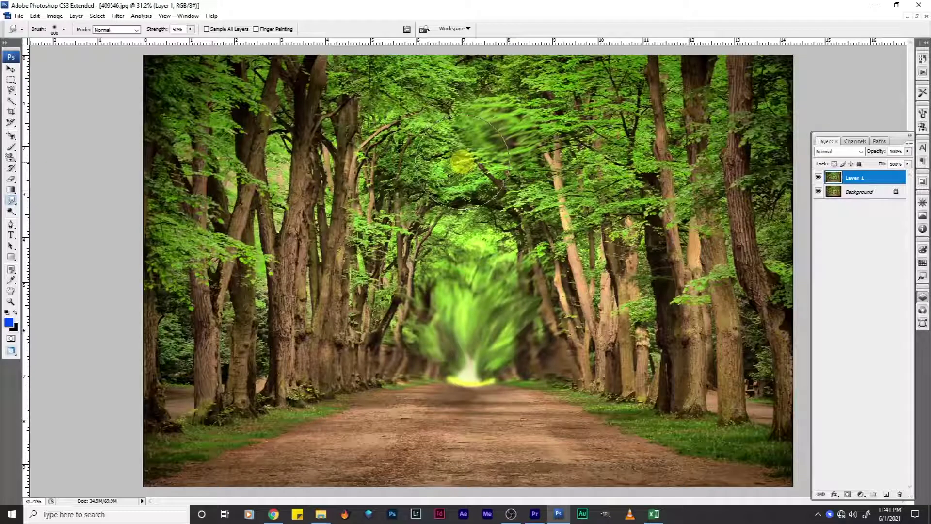
mouse_move(462, 162)
left_mouse_down()
mouse_move(424, 179)
mouse_move(484, 171)
left_mouse_up()
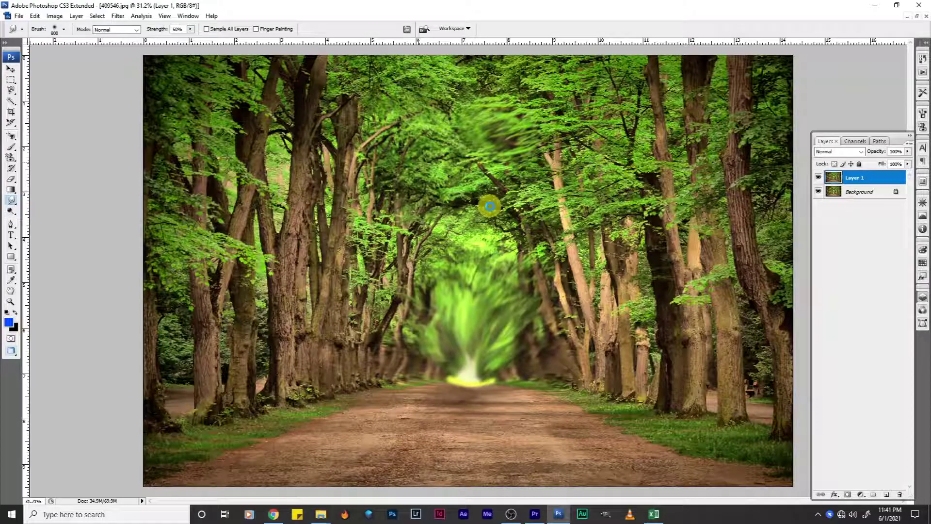